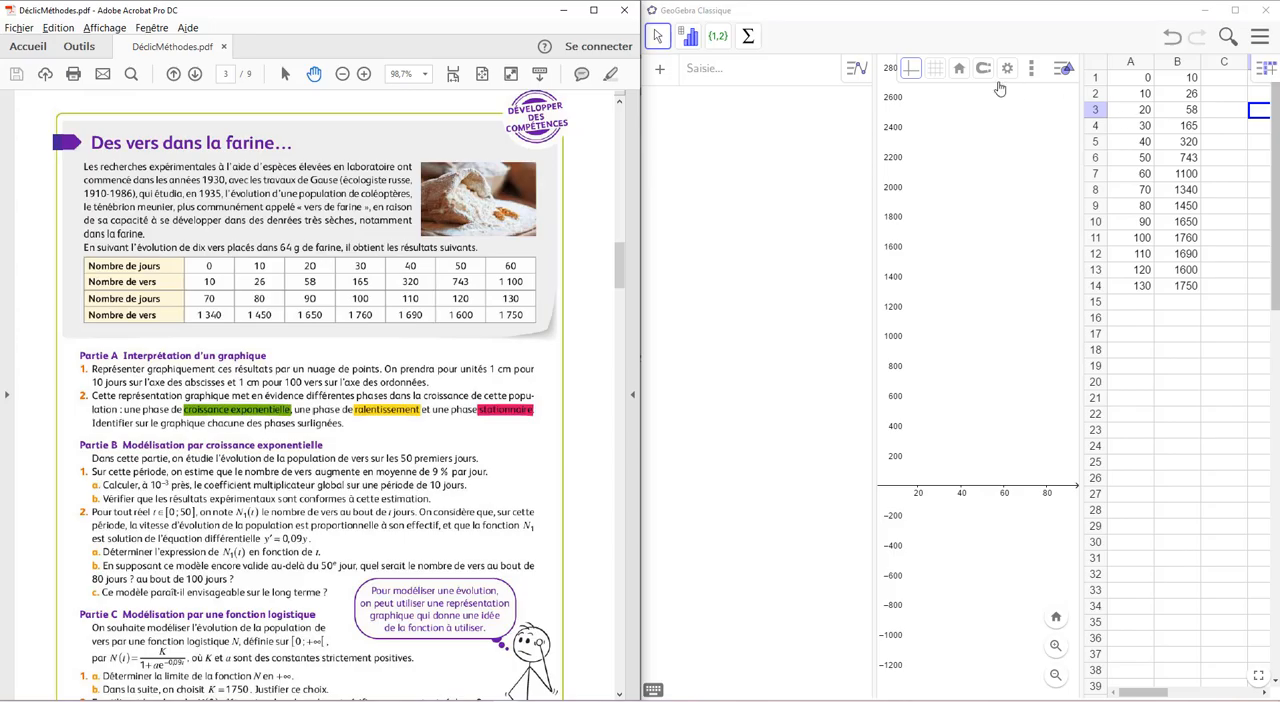
Maximize the GeoGebra window and widen the algebra and graphics views so the graph shows abscissas up to about 220
double_click(884, 17)
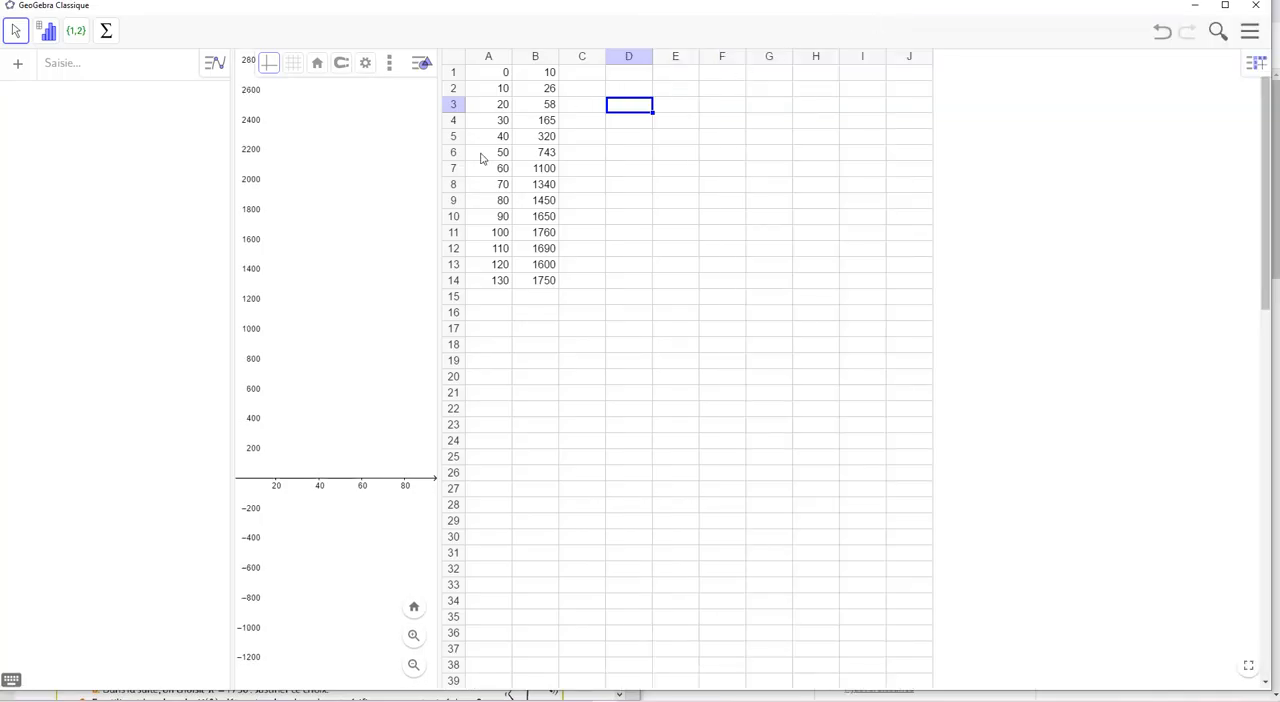
drag(440, 189, 621, 192)
drag(727, 214, 1006, 213)
Create a list of points from spreadsheet cells A1:B14 and widen the algebra view to show its definition
click(1050, 76)
drag(1050, 76, 1094, 284)
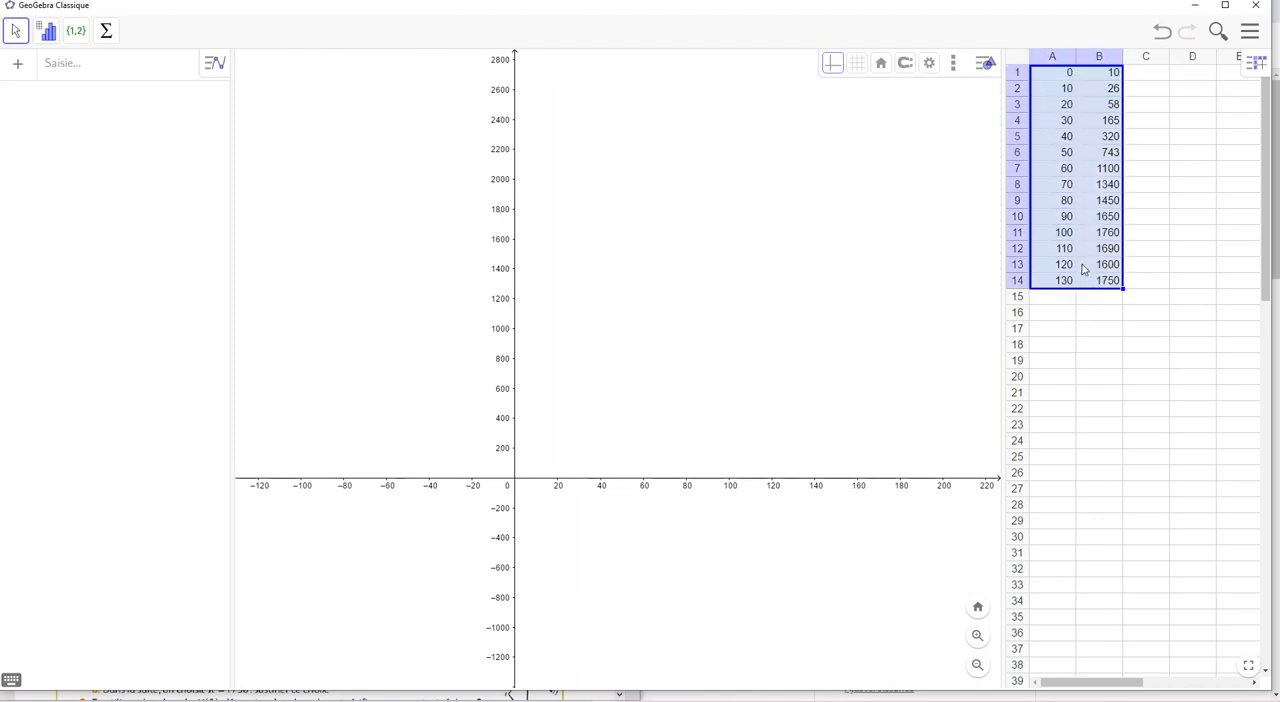
right_click(1063, 175)
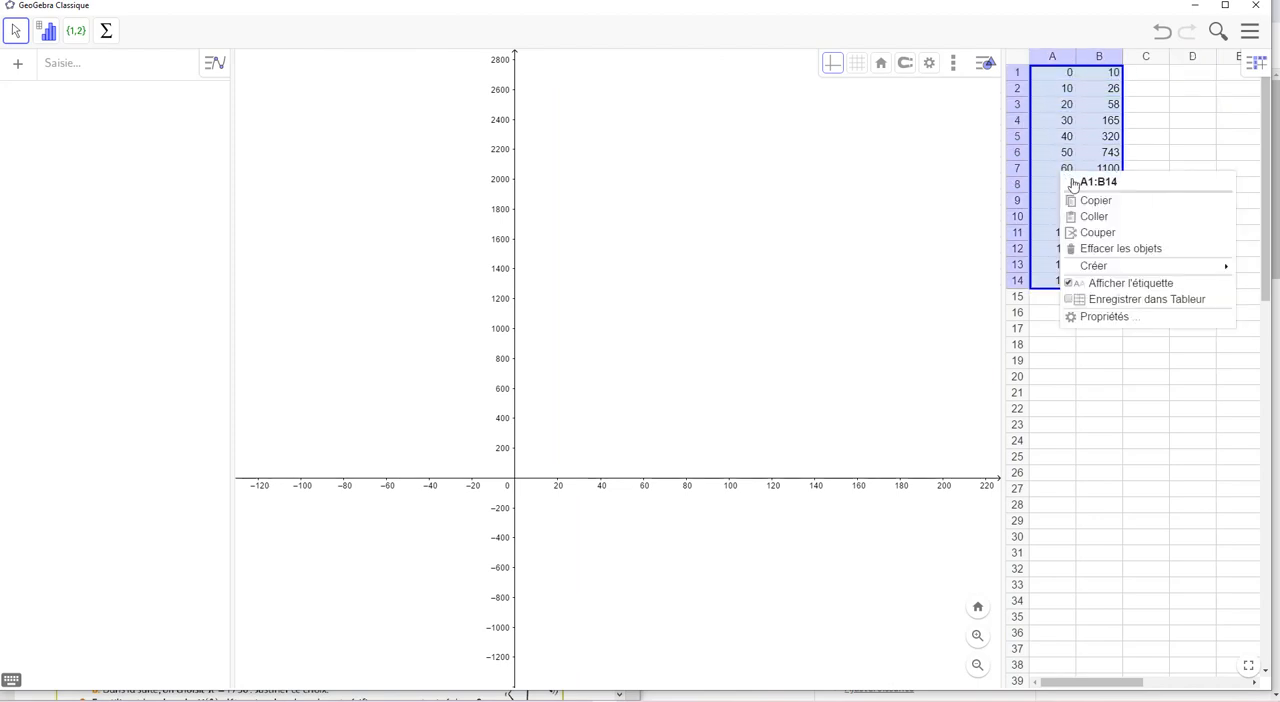
mouse_move(1095, 266)
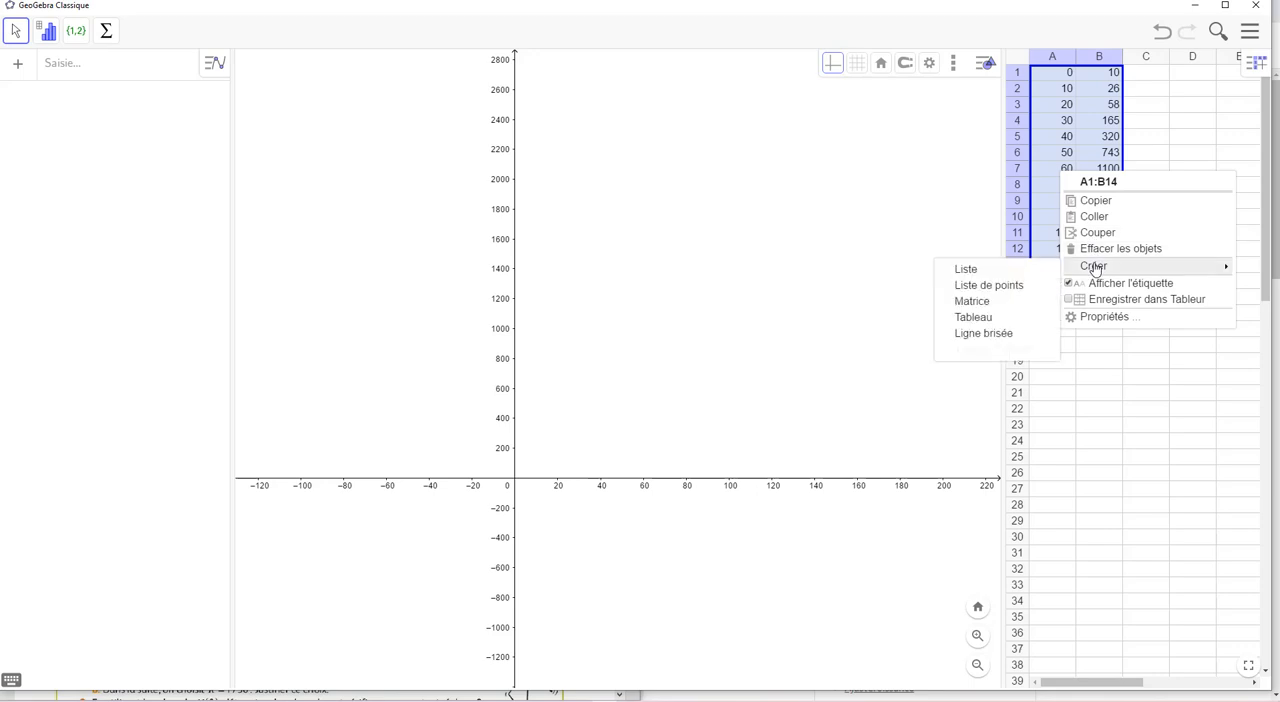
click(986, 285)
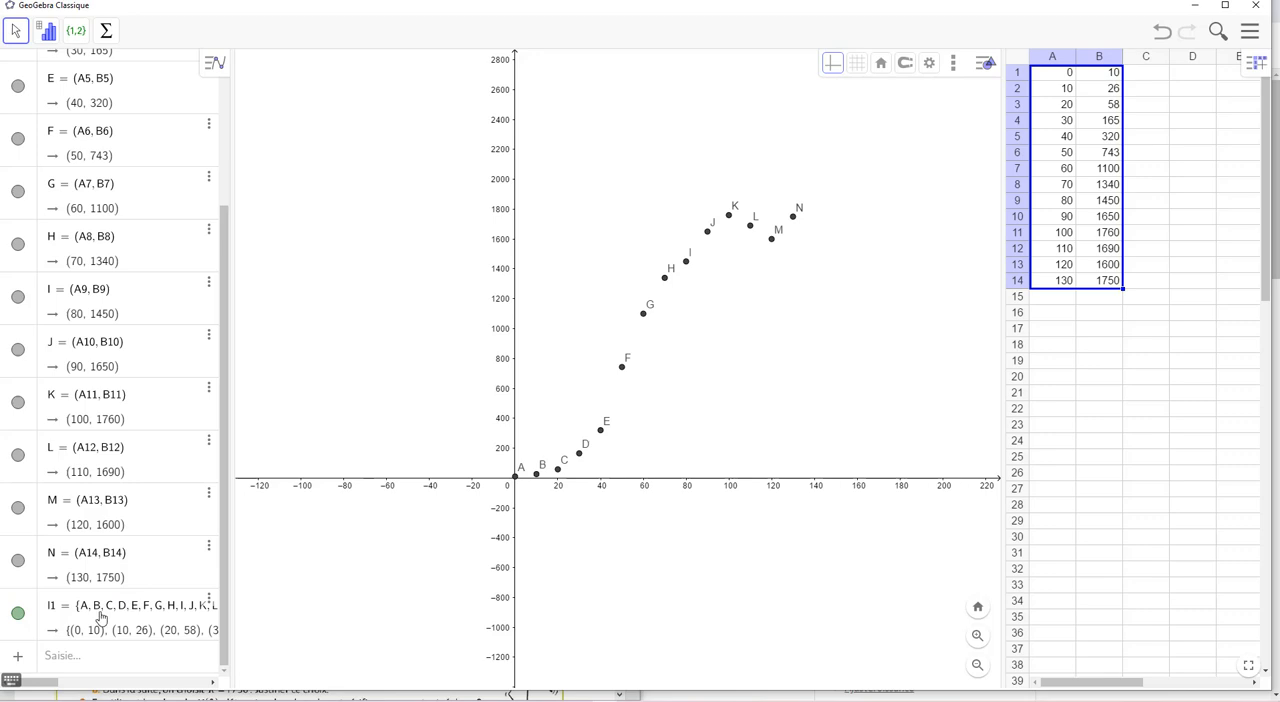
drag(231, 581, 281, 595)
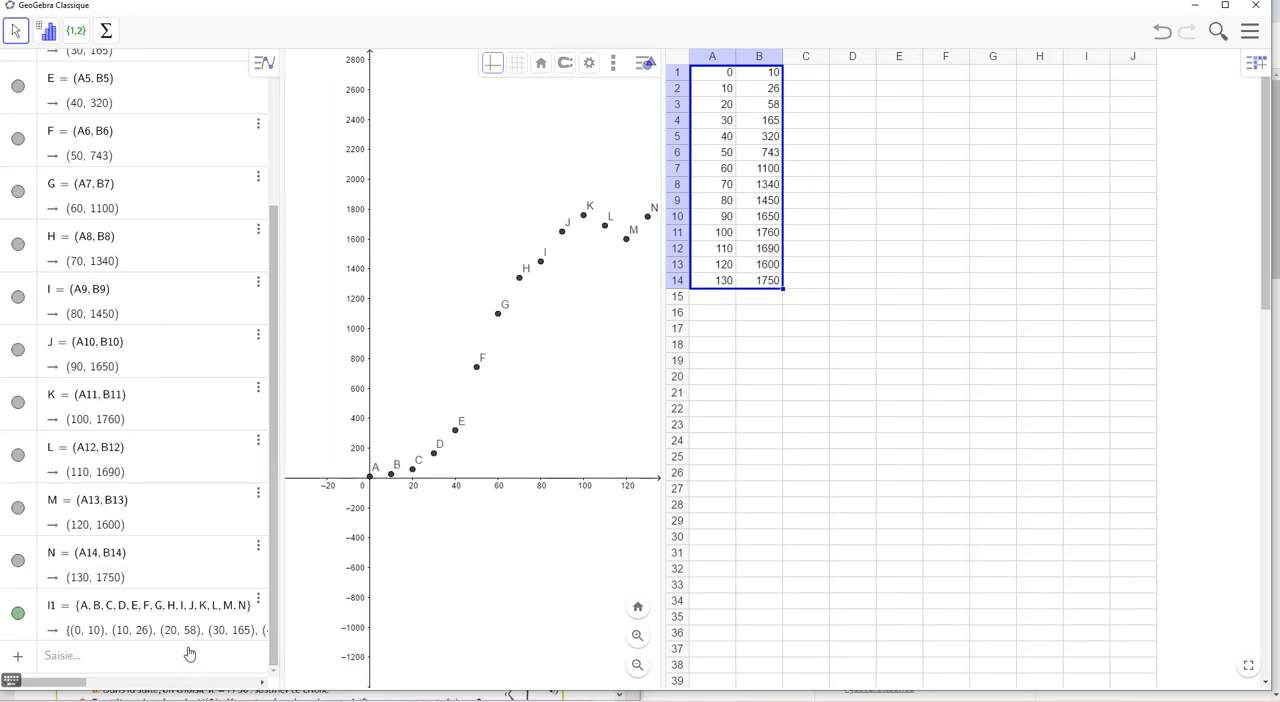
Switch to the browser and read the logistic fit command's wiki pages in French, English and Spanish
key(alt+Tab)
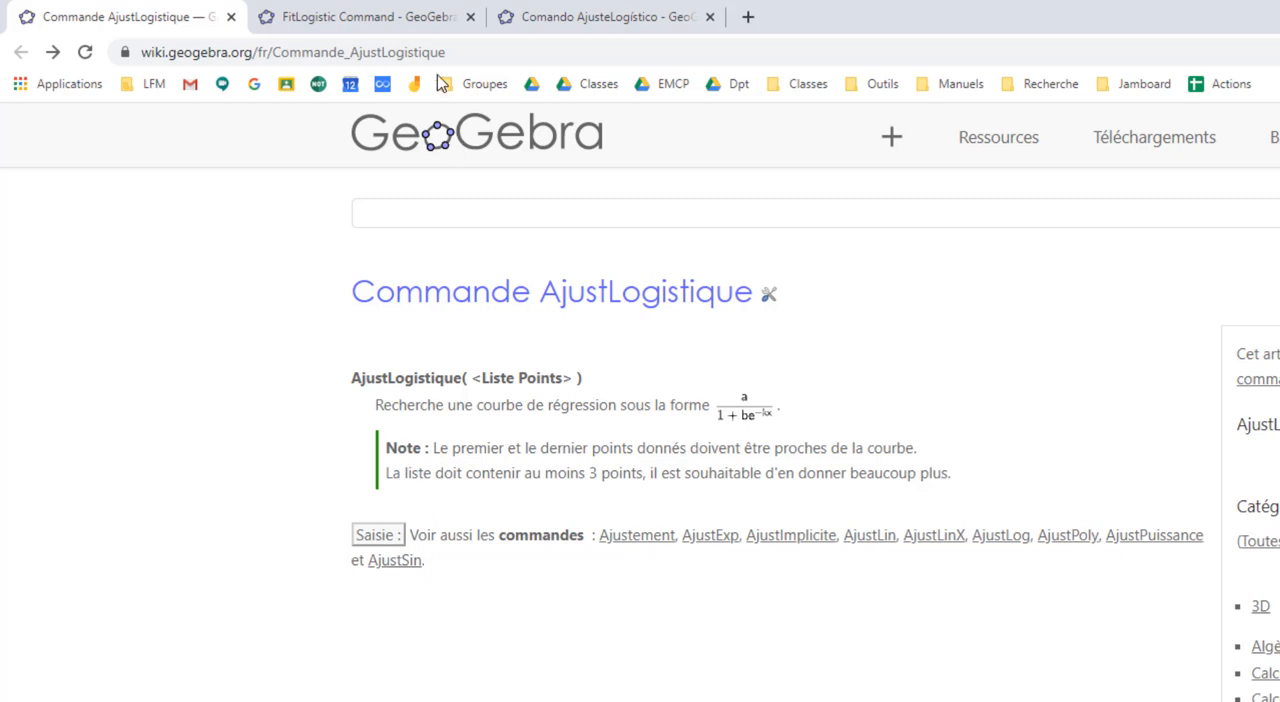
click(386, 16)
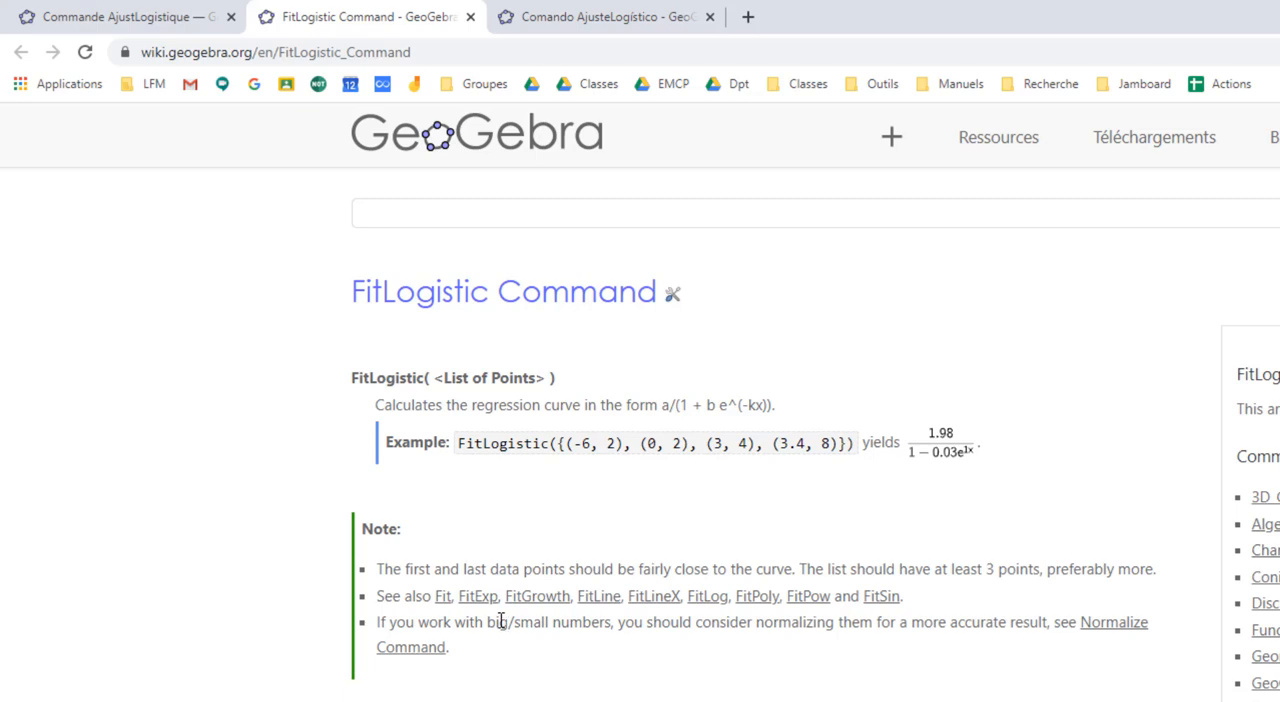
click(606, 20)
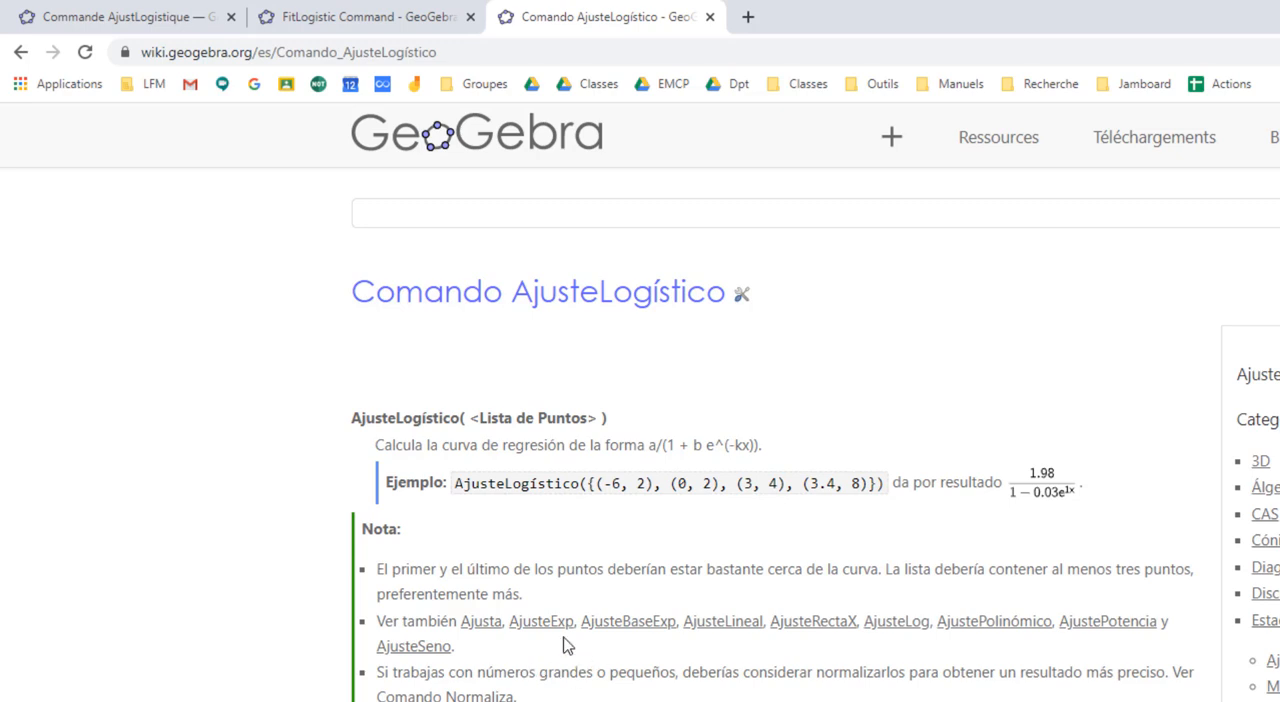
click(135, 24)
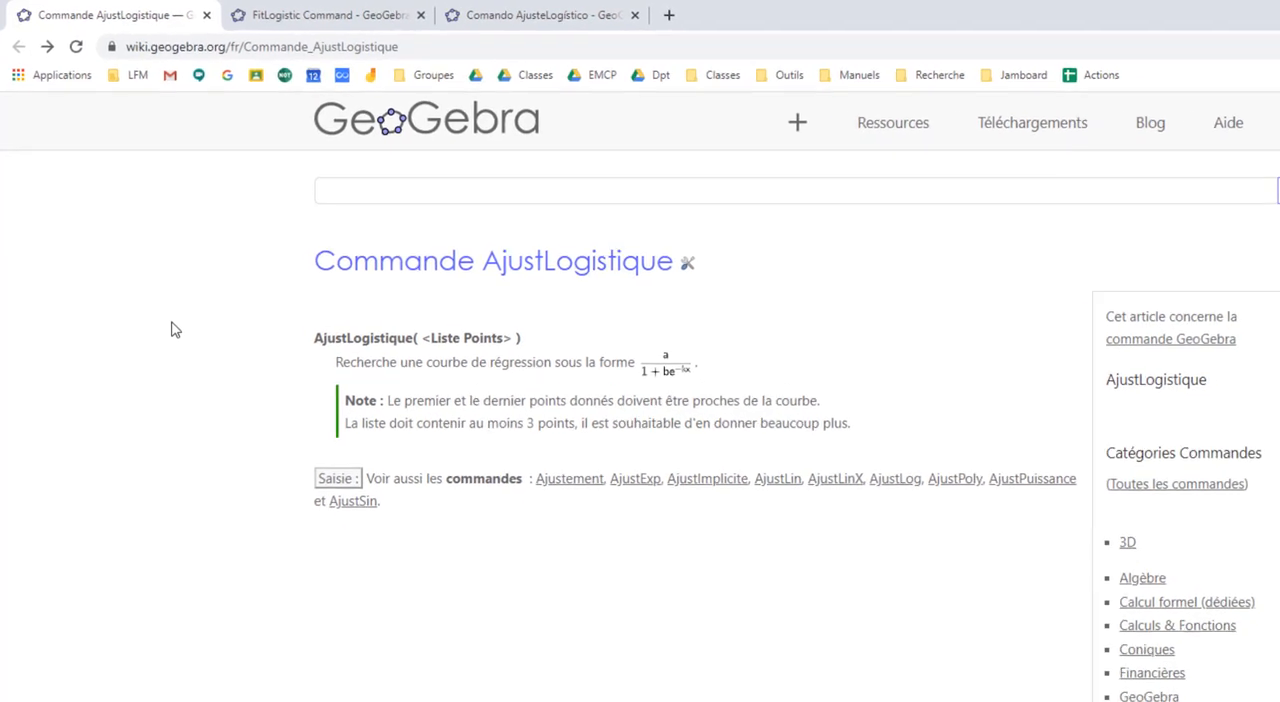
key(alt+Tab)
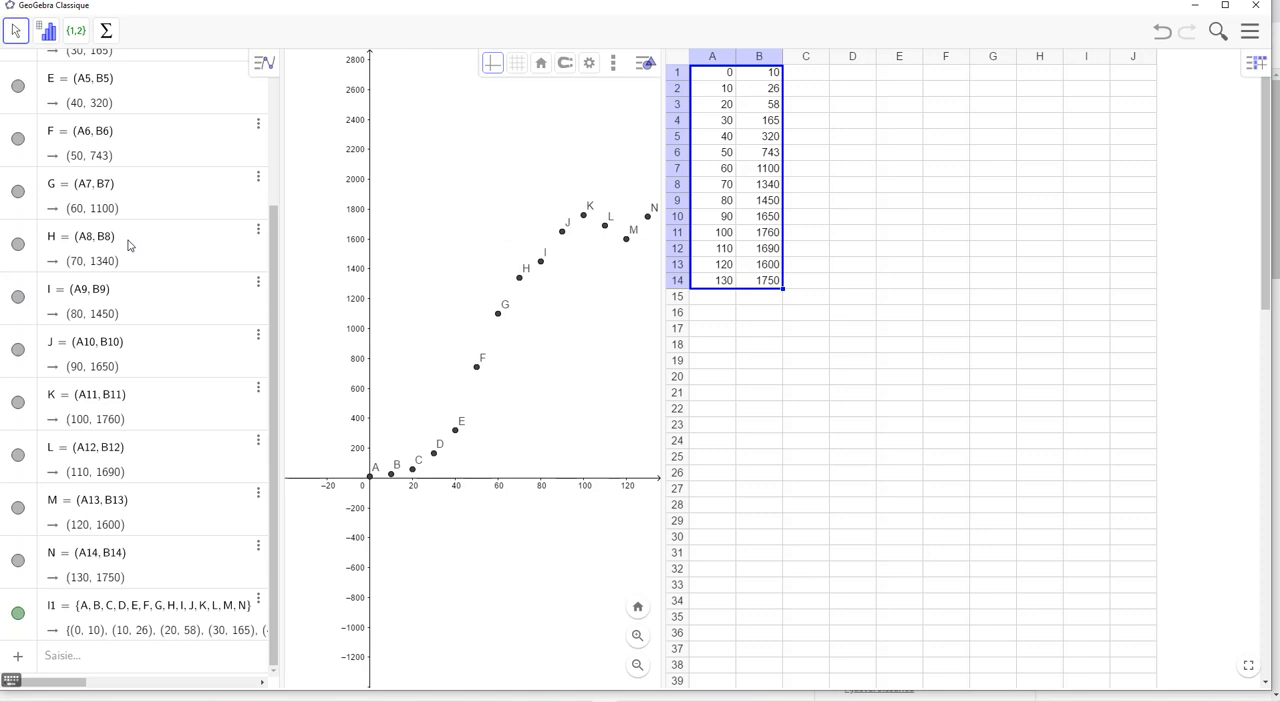
Try an exponential fit of the point list with AjustExp(l1) and enlarge the graph to compare the curve
click(58, 655)
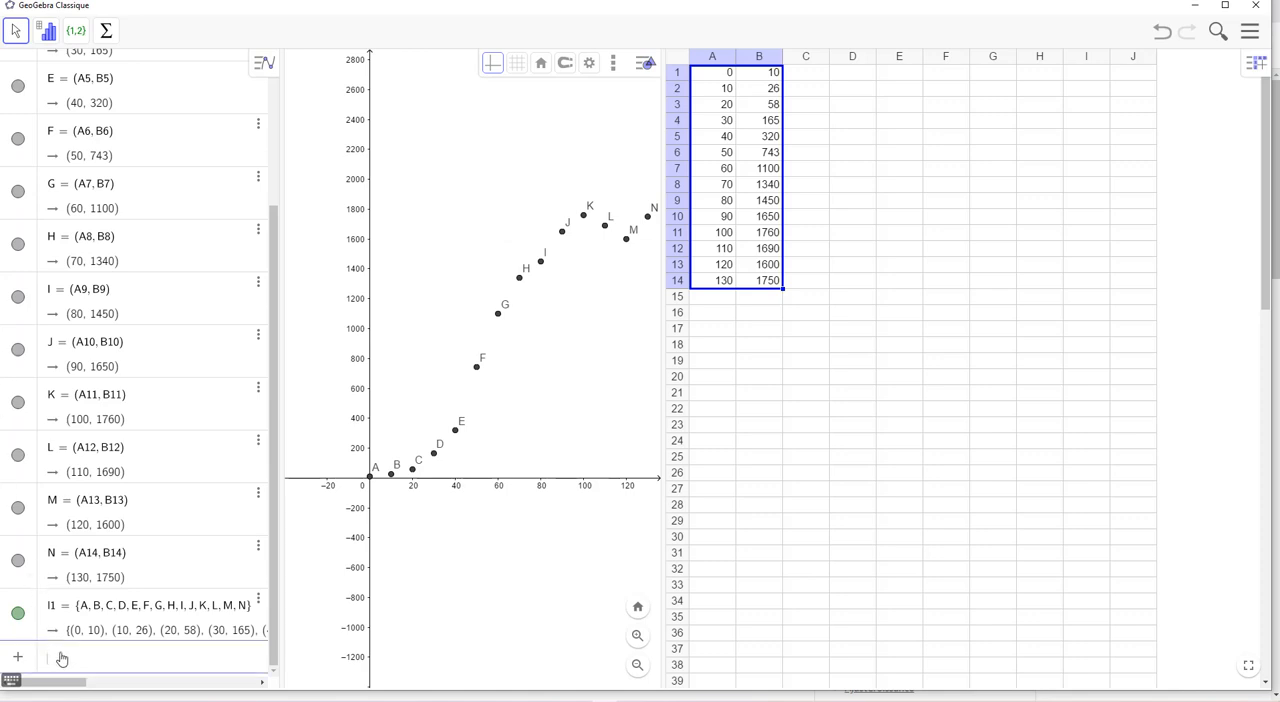
text(aju)
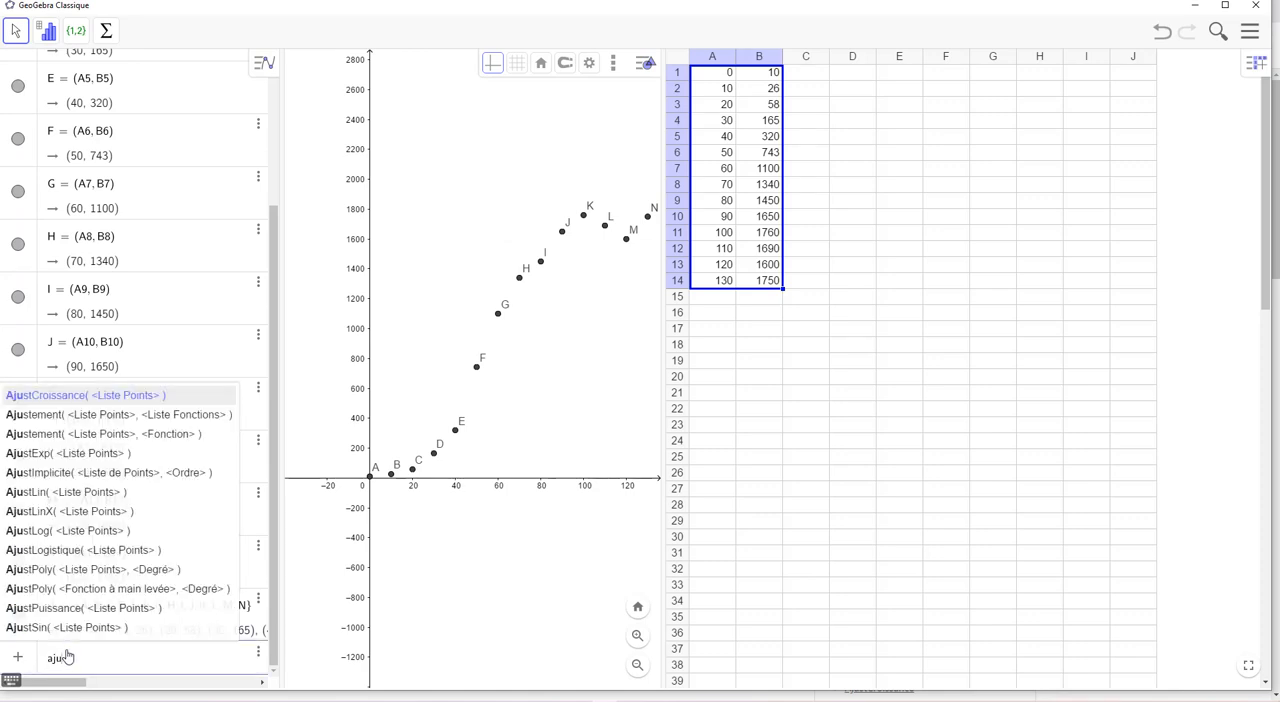
click(86, 464)
text(l1)
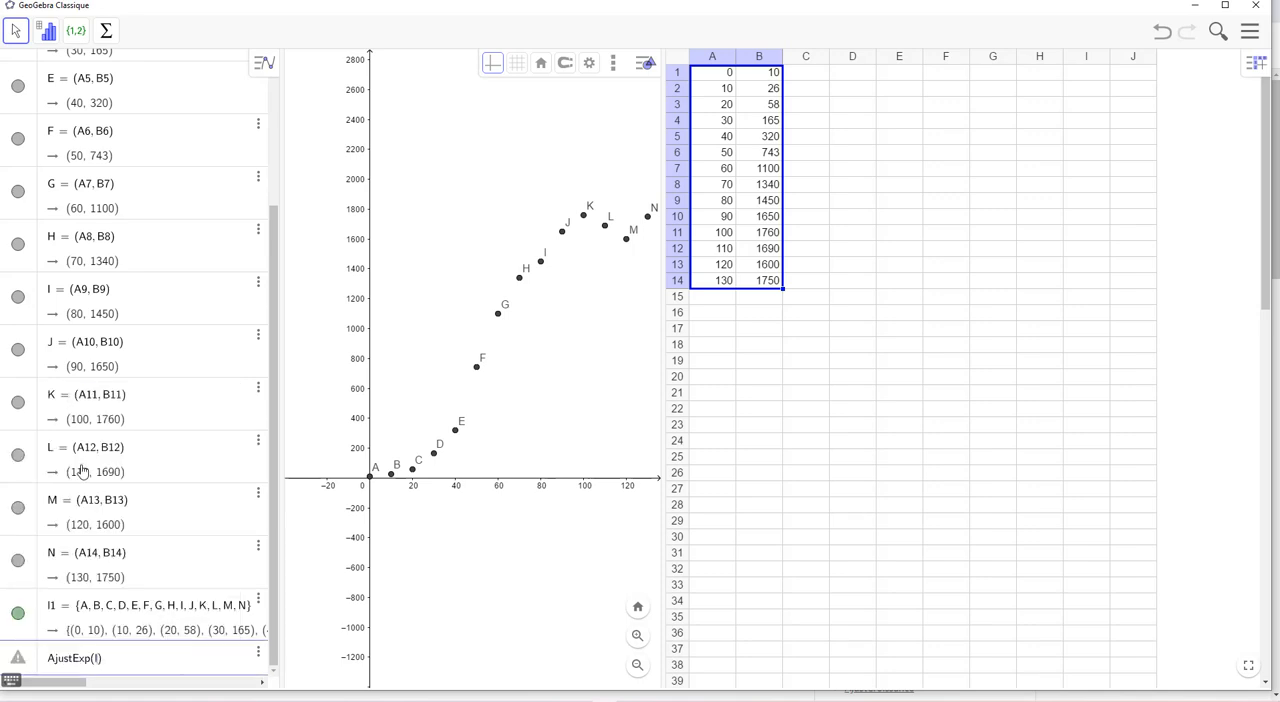
key(Return)
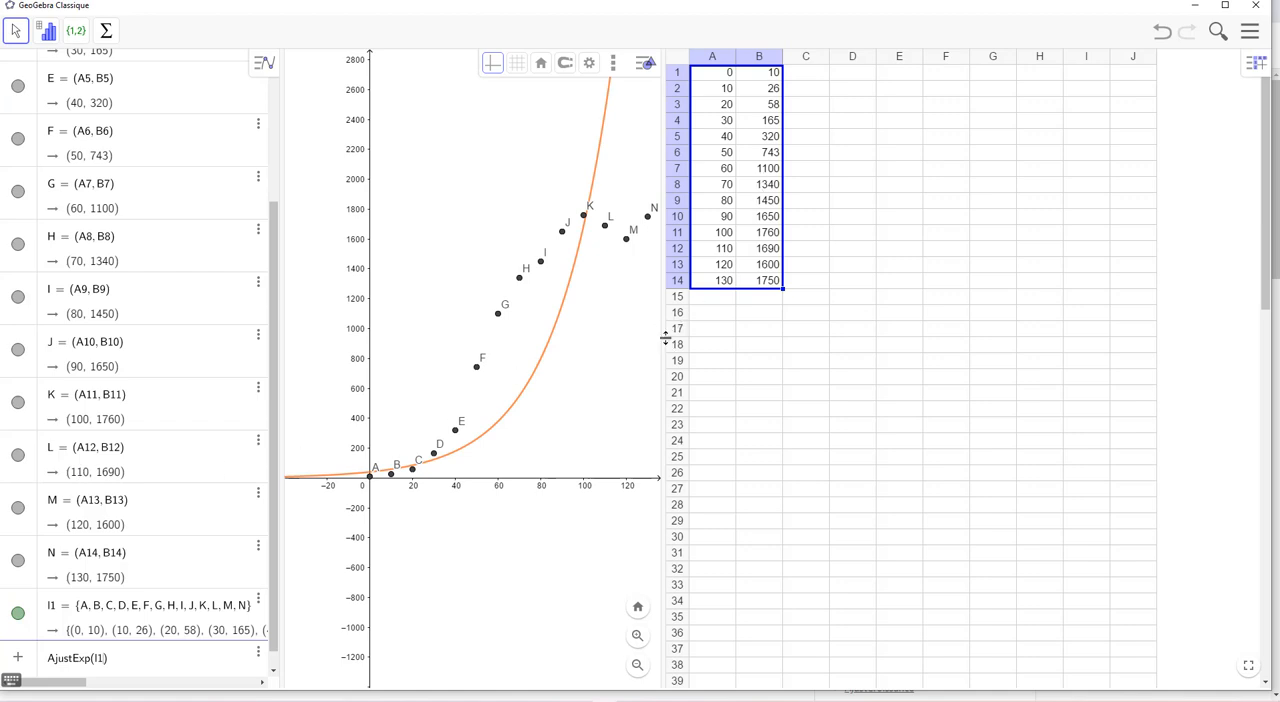
drag(661, 337, 1045, 355)
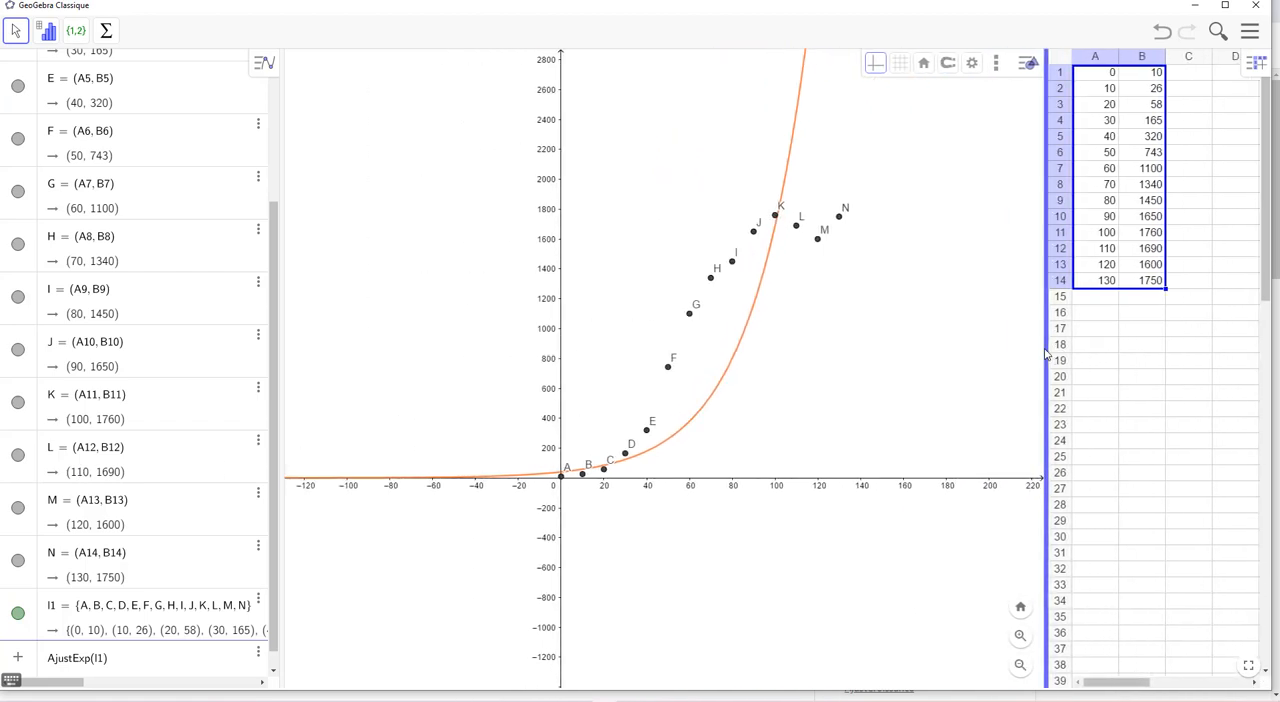
Replace the exponential fit with a degree 5 polynomial fit of the point list, AjustPoly(l1, 5)
click(130, 662)
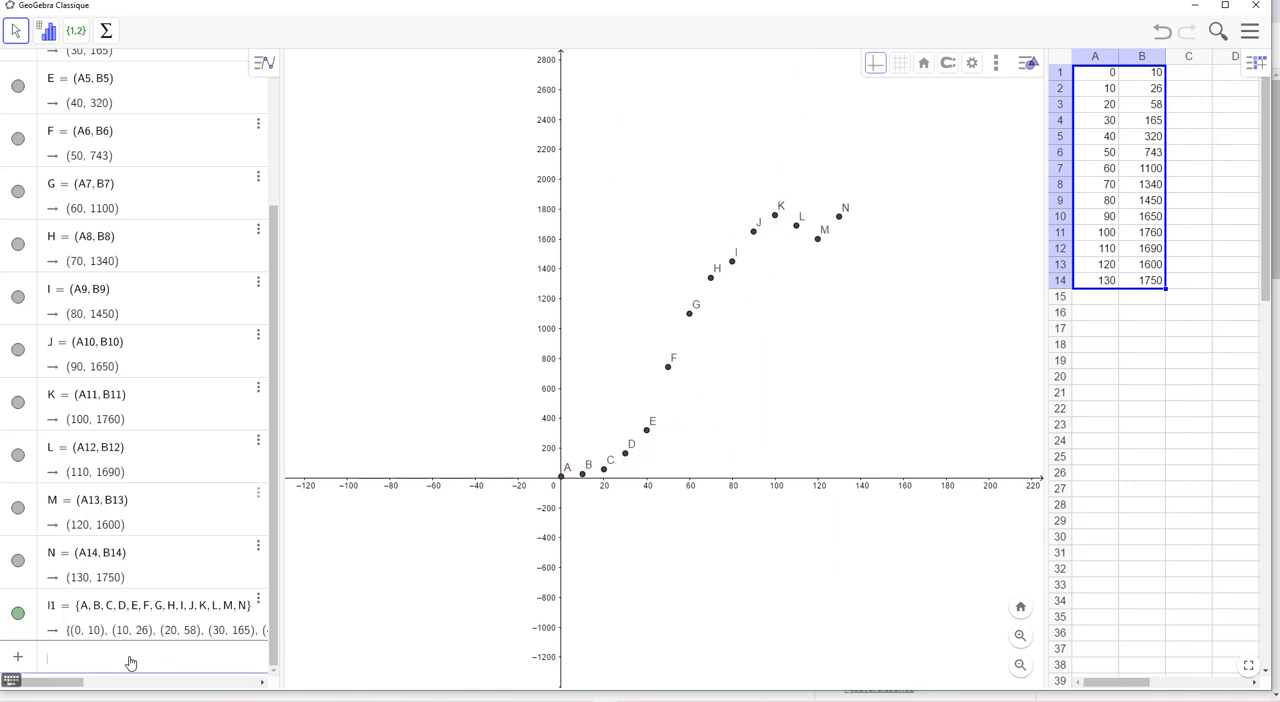
text(ajus)
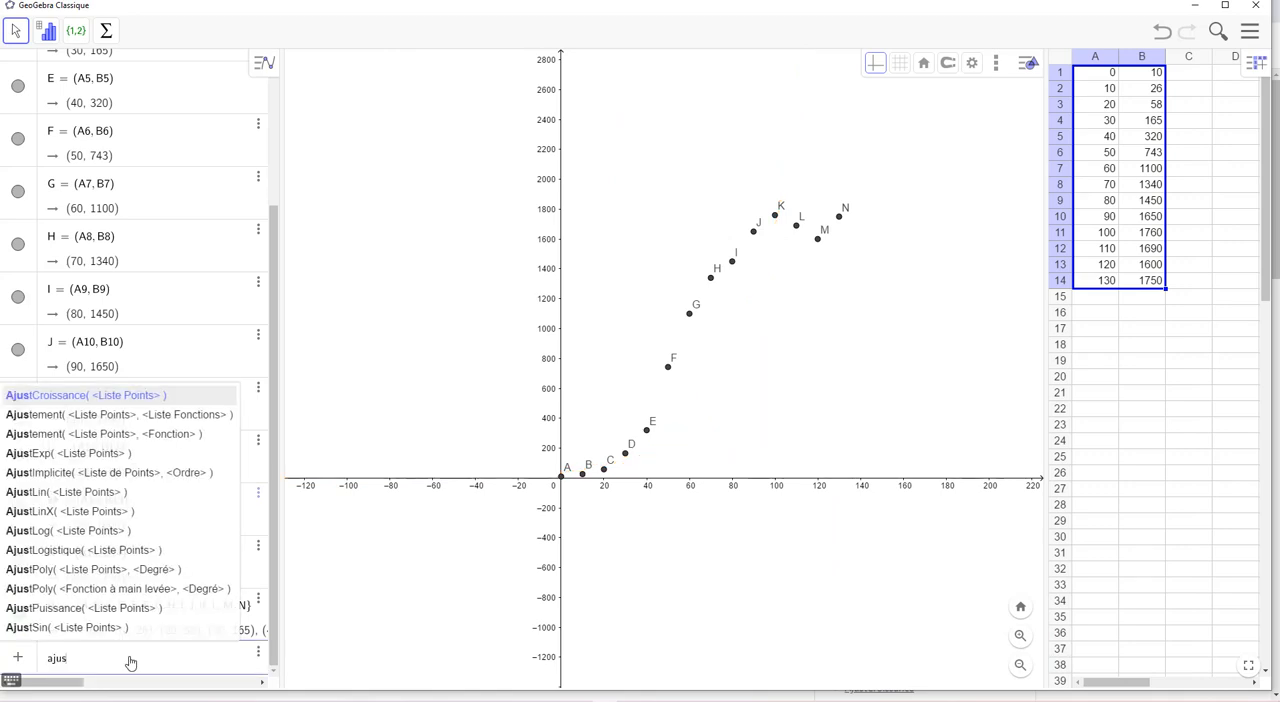
click(42, 569)
text(l1, < Degré >))
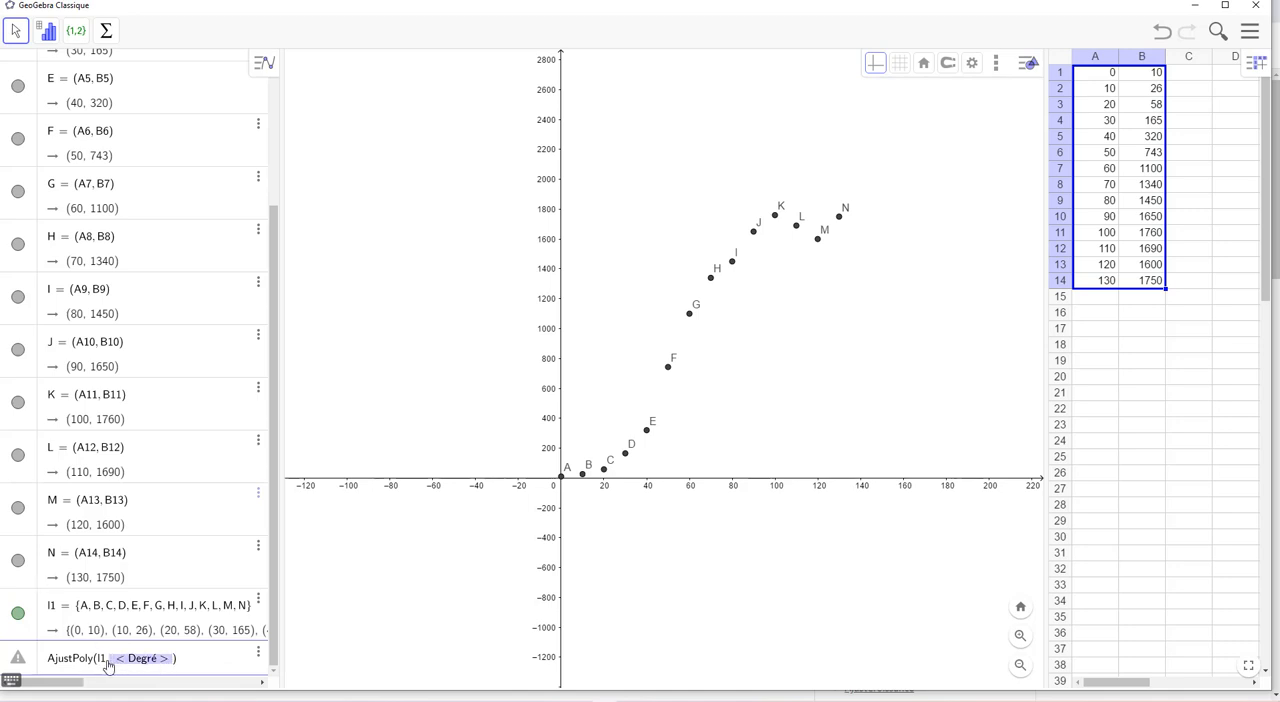
drag(106, 662, 203, 673)
key(BackSpace)
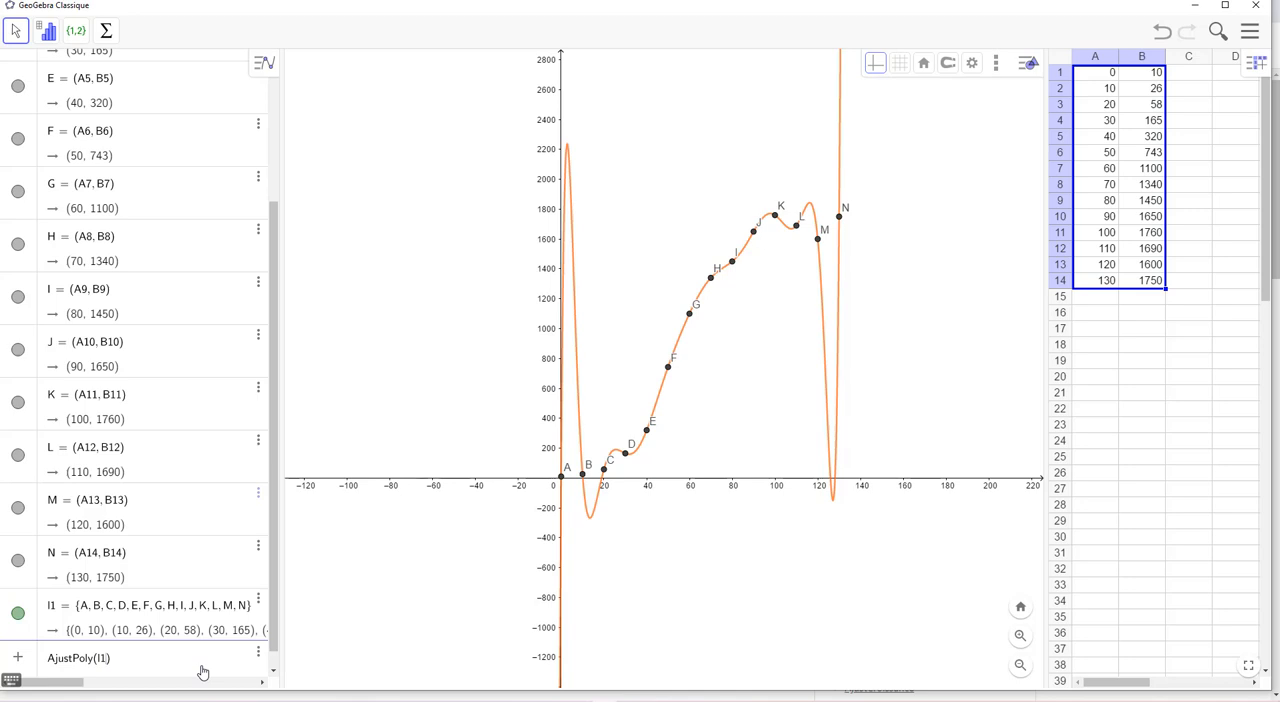
text(, 5)
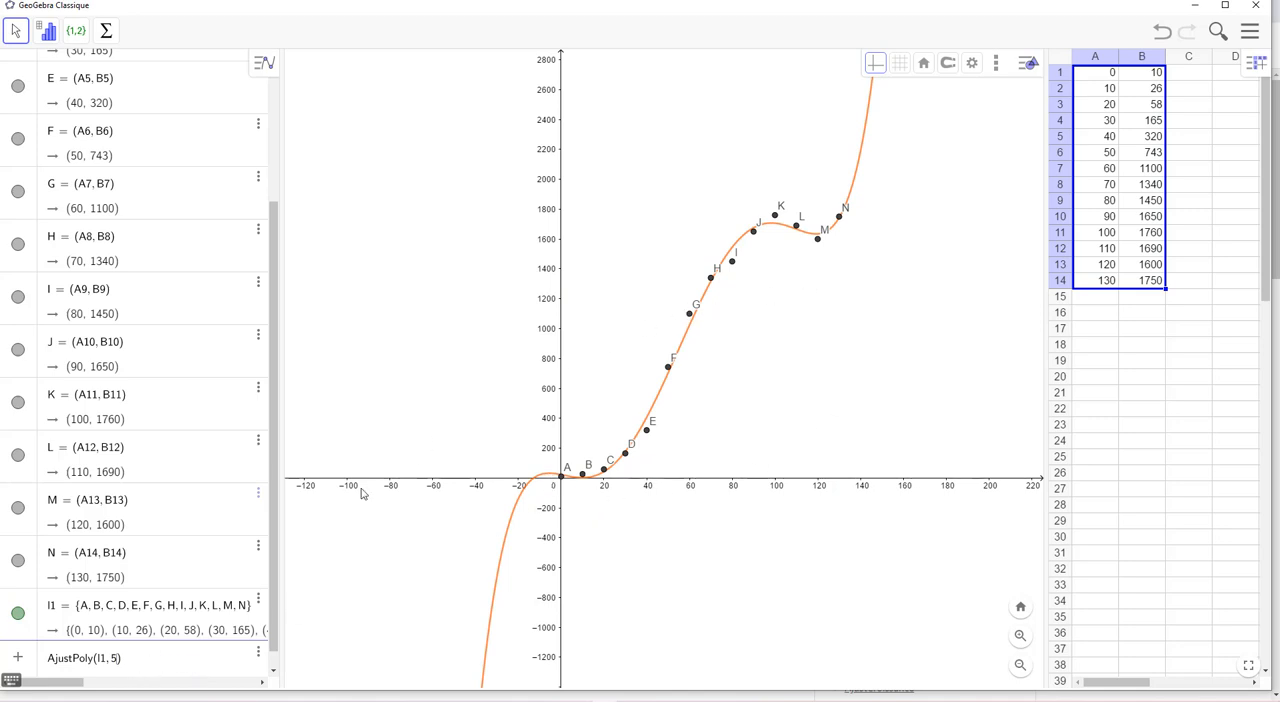
Replace the polynomial fit with a logarithmic fit of the point list, AjustLog(l1)
drag(133, 657, 69, 654)
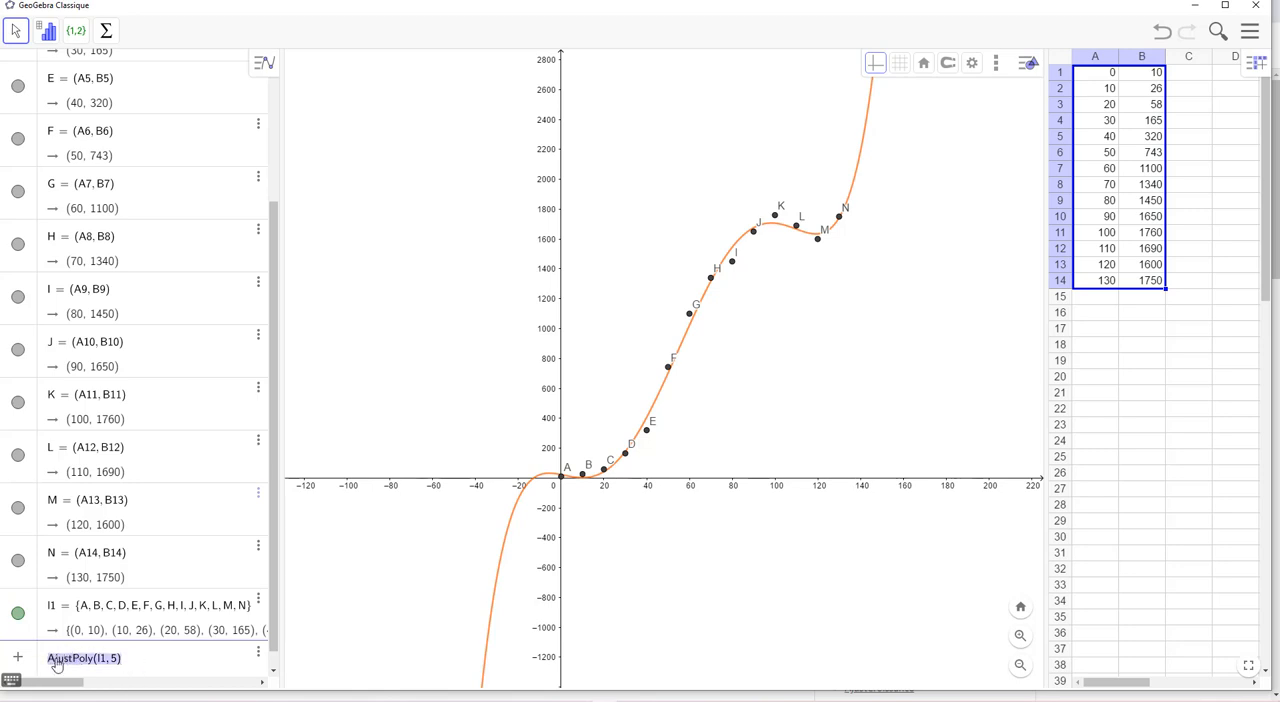
key(BackSpace)
text(aju)
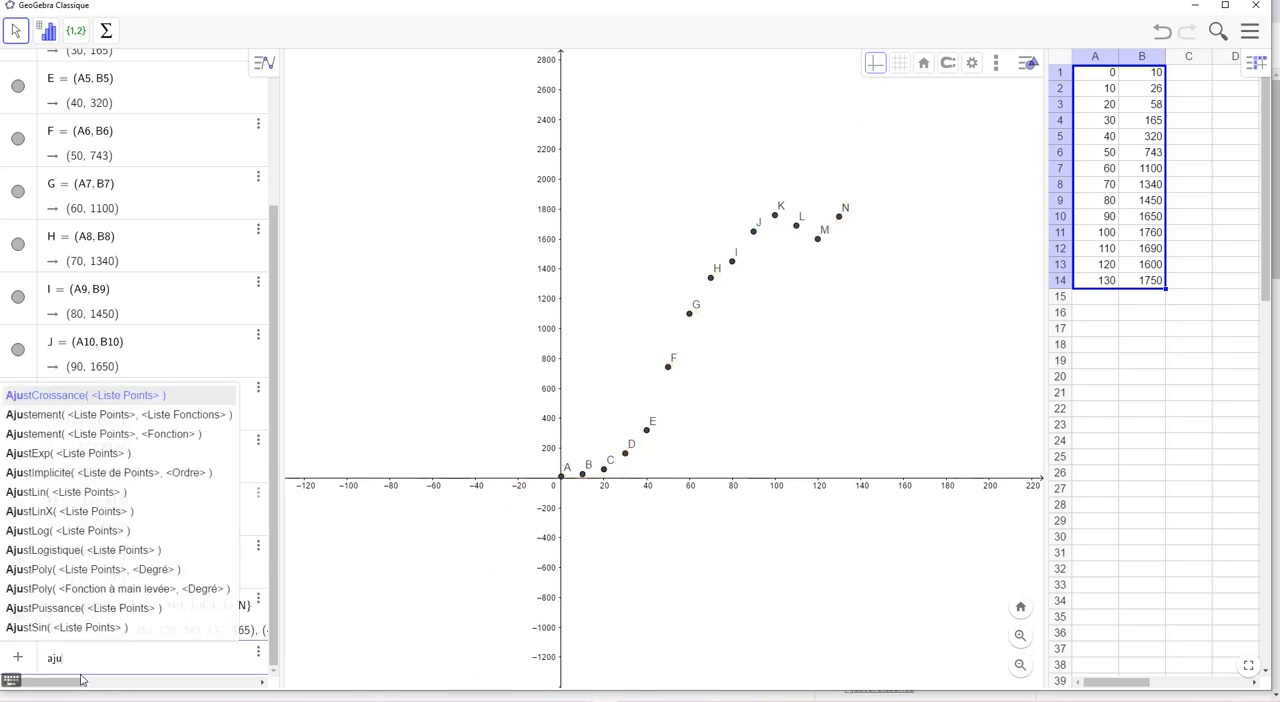
click(32, 531)
text(l1)
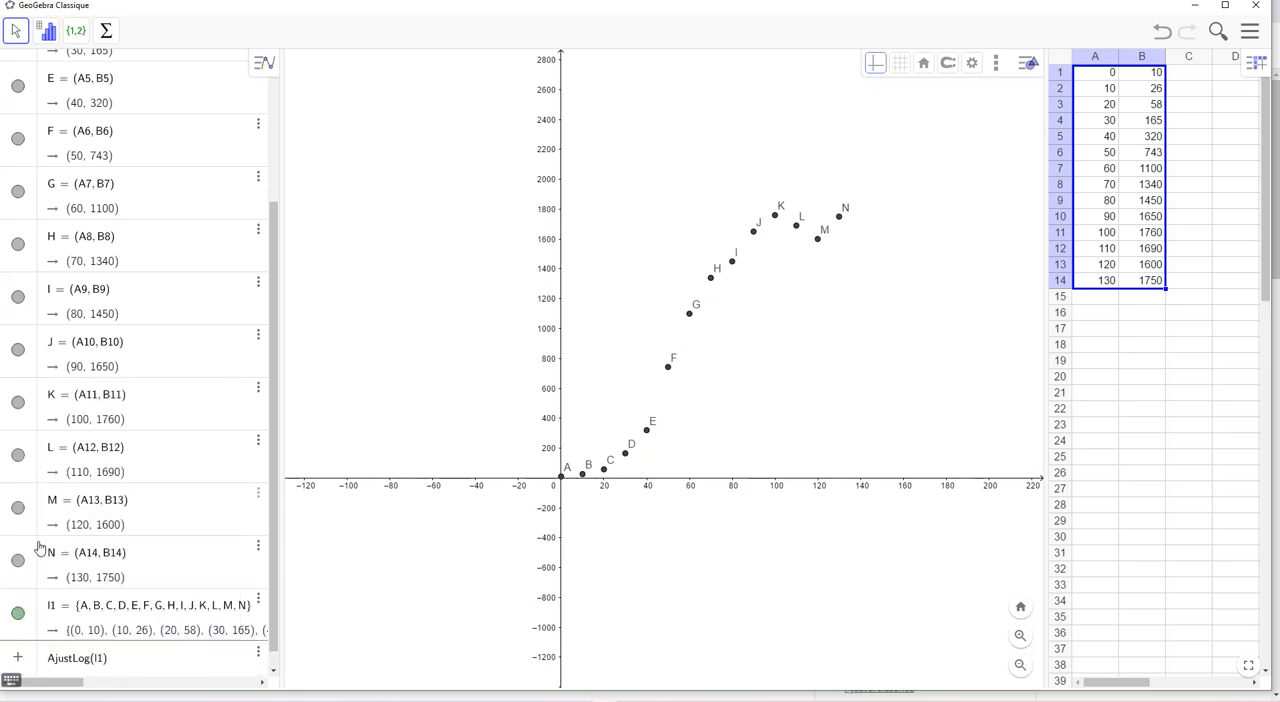
key(Return)
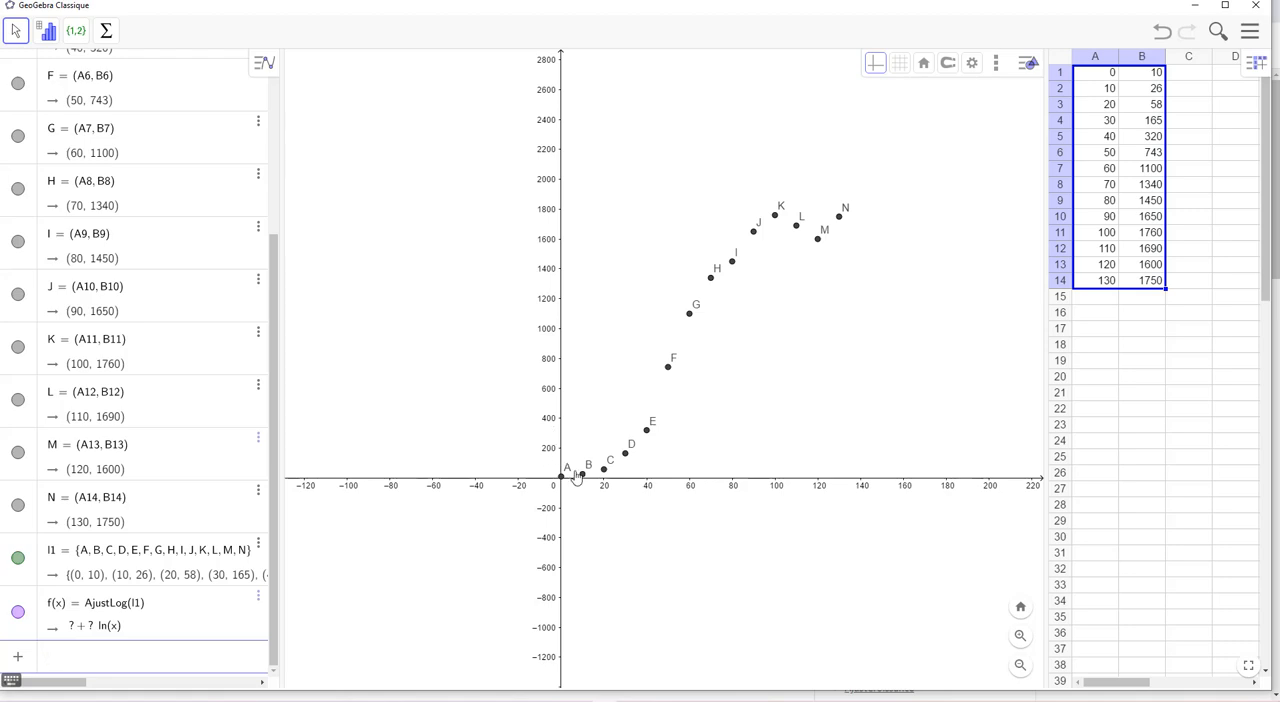
Redefine the function f(x) as a logistic fit of the point list, AjustLogistique(l1)
click(128, 632)
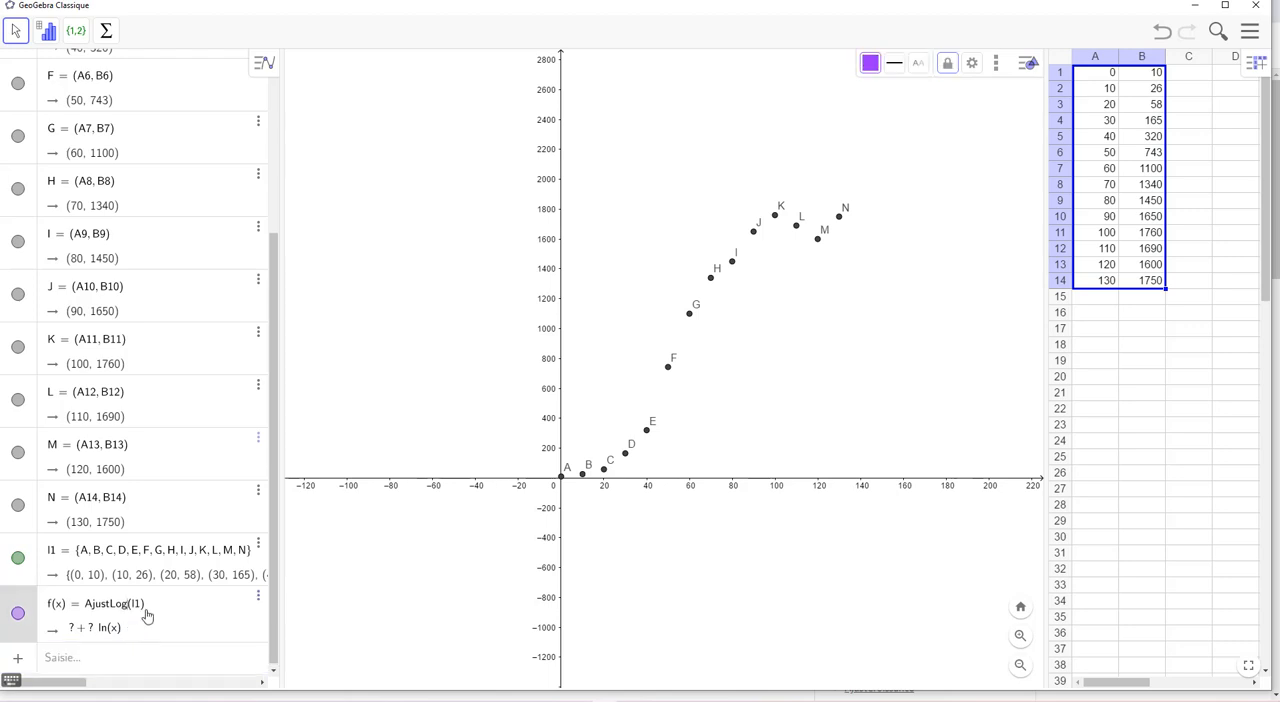
drag(149, 608, 26, 602)
key(BackSpace)
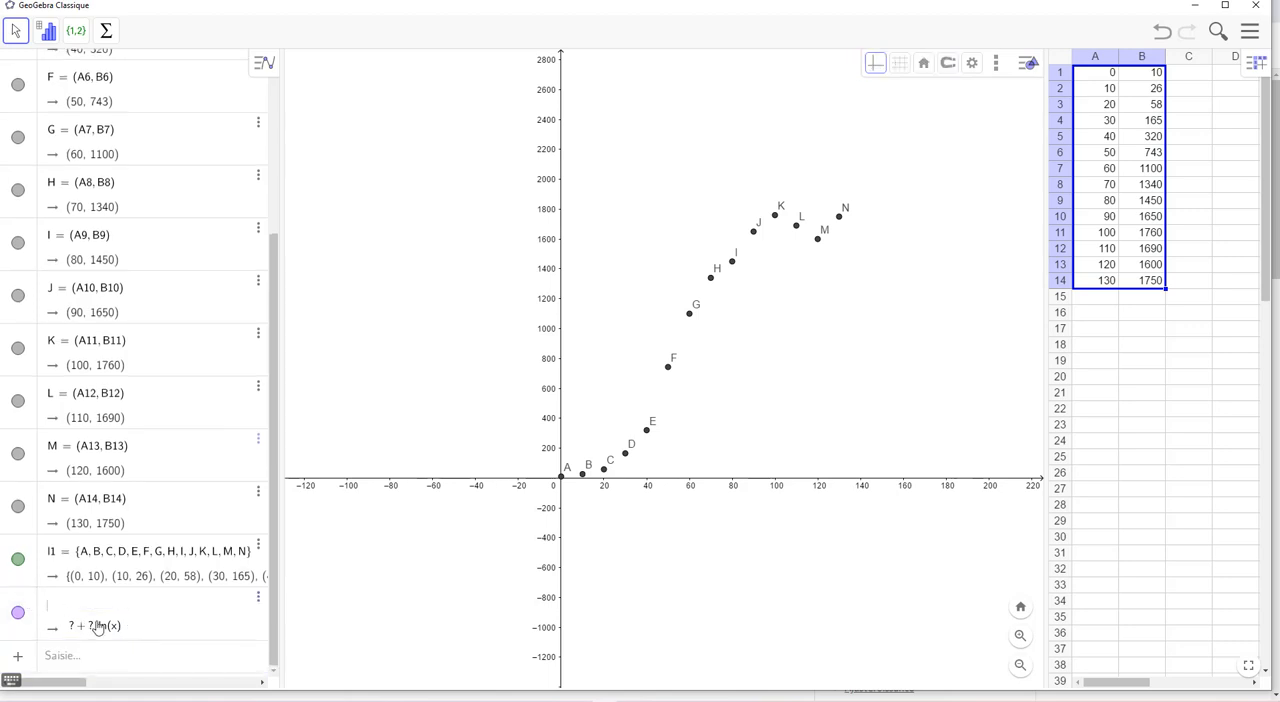
text(ajus)
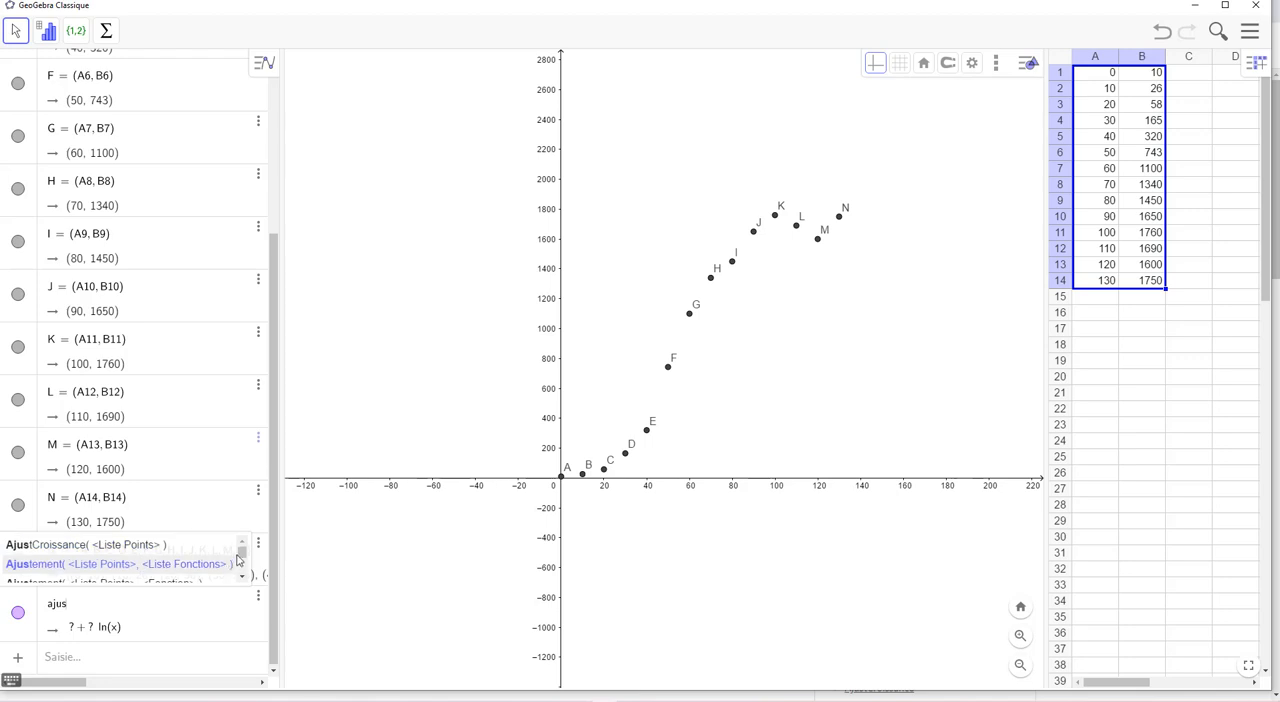
scroll(238, 562, down, 3)
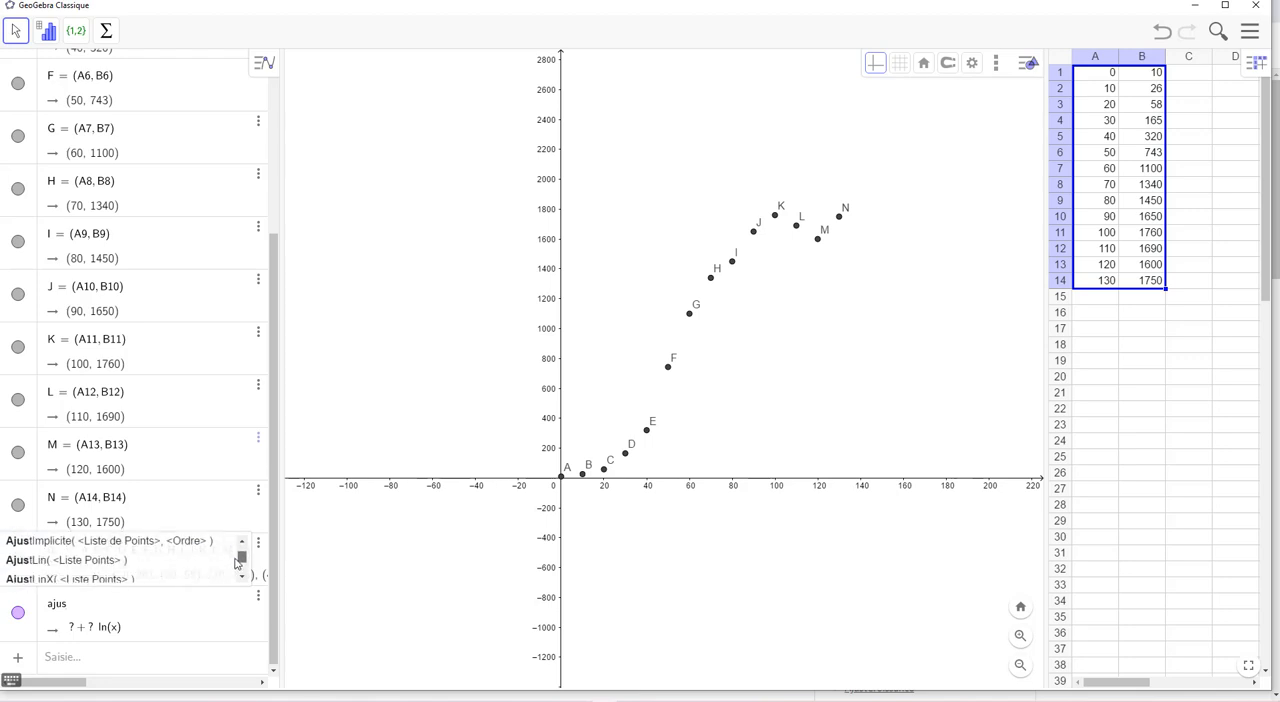
scroll(238, 562, down, 3)
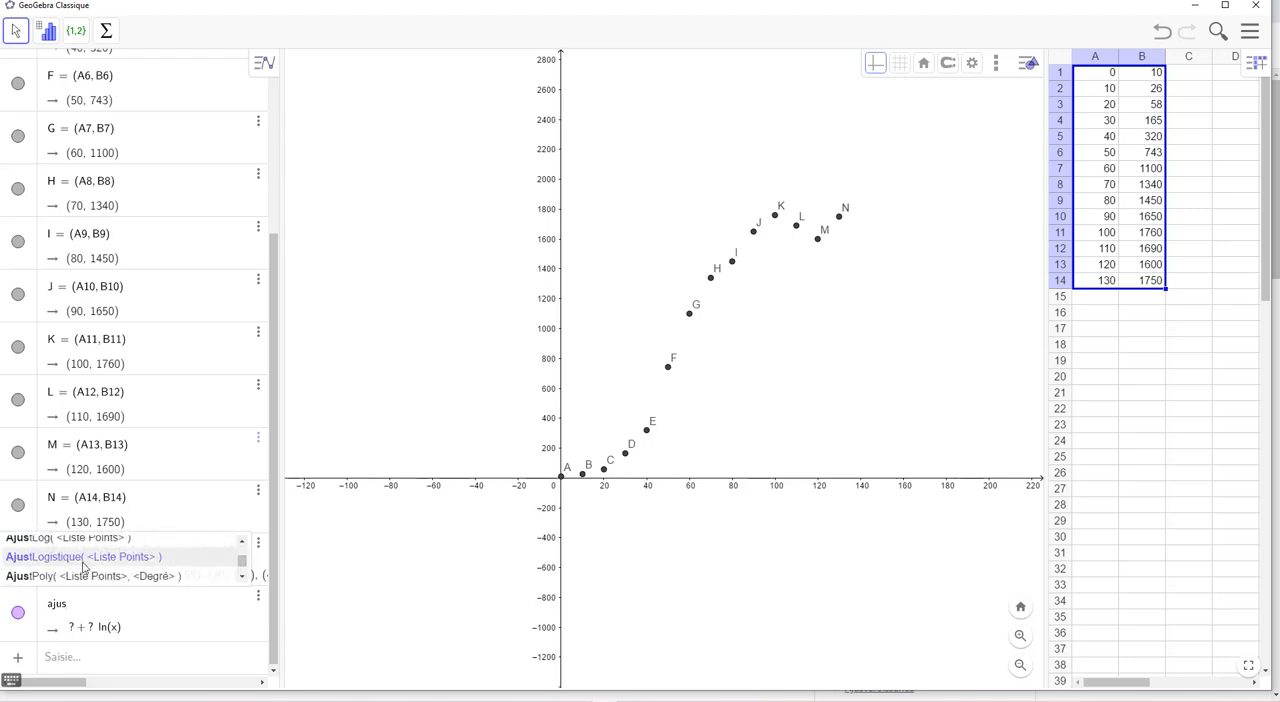
click(84, 567)
text(l)
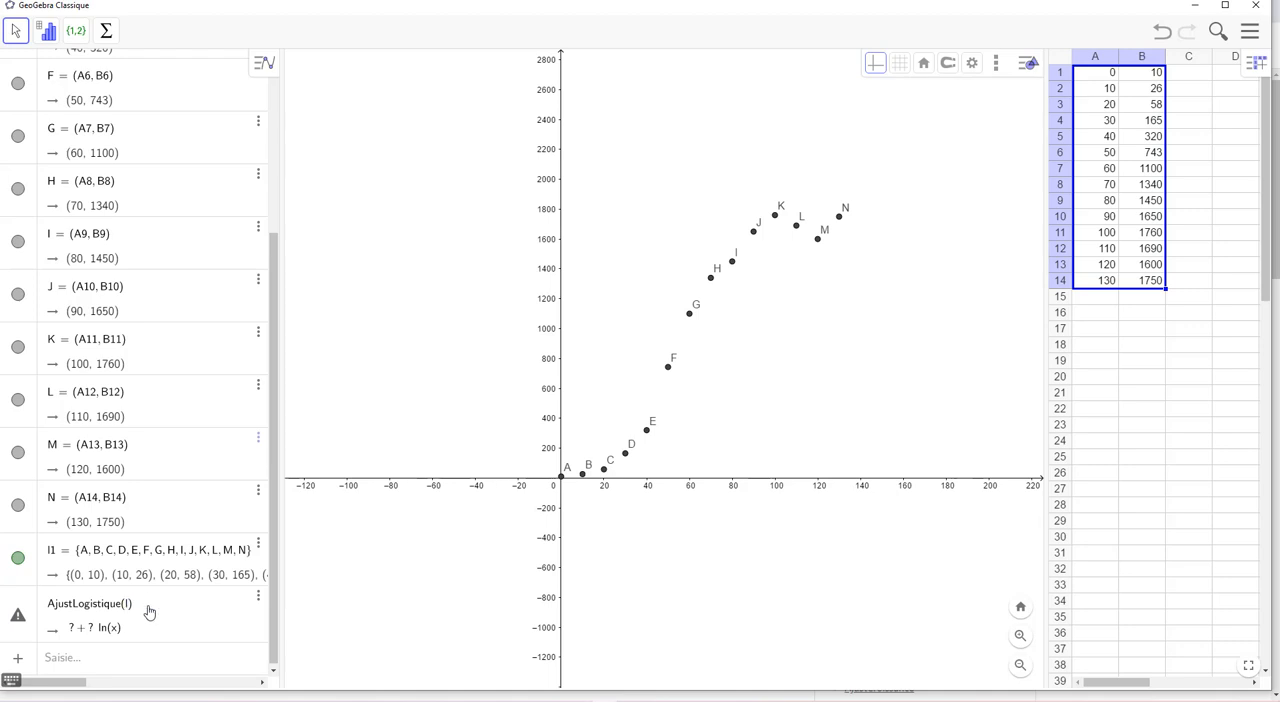
text(1)
key(Return)
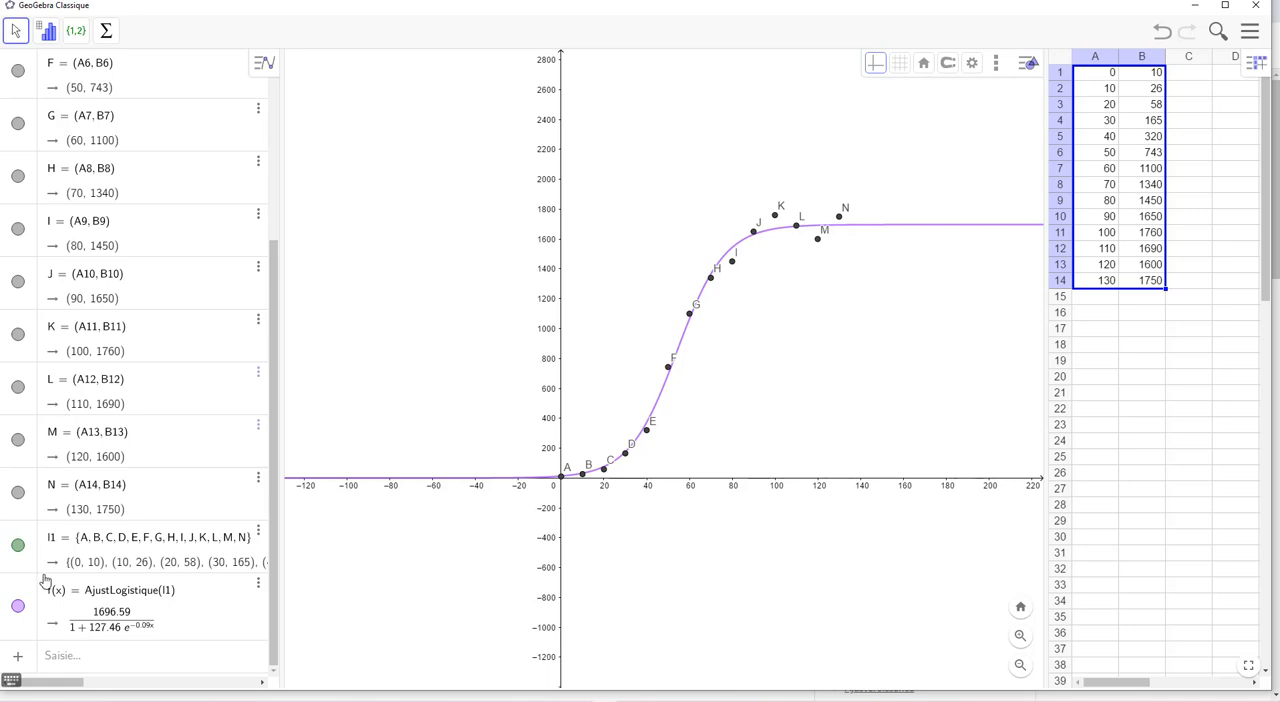
Switch to the SautSki_Parabolr.ggb window and place a point at the ninth snowboarder's feet, at about (8.31, 1.62)
key(alt+Tab)
key(alt+Tab)
key(alt+Tab)
key(alt+Tab)
key(alt+Tab)
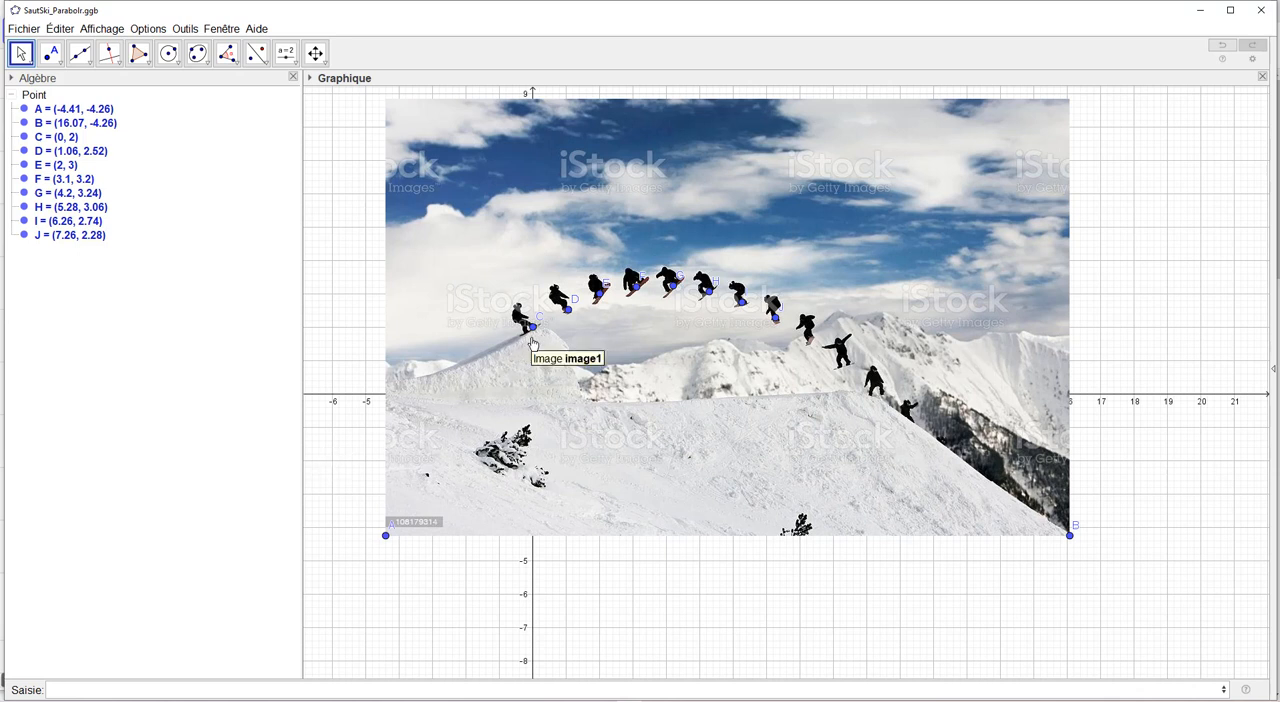
click(51, 53)
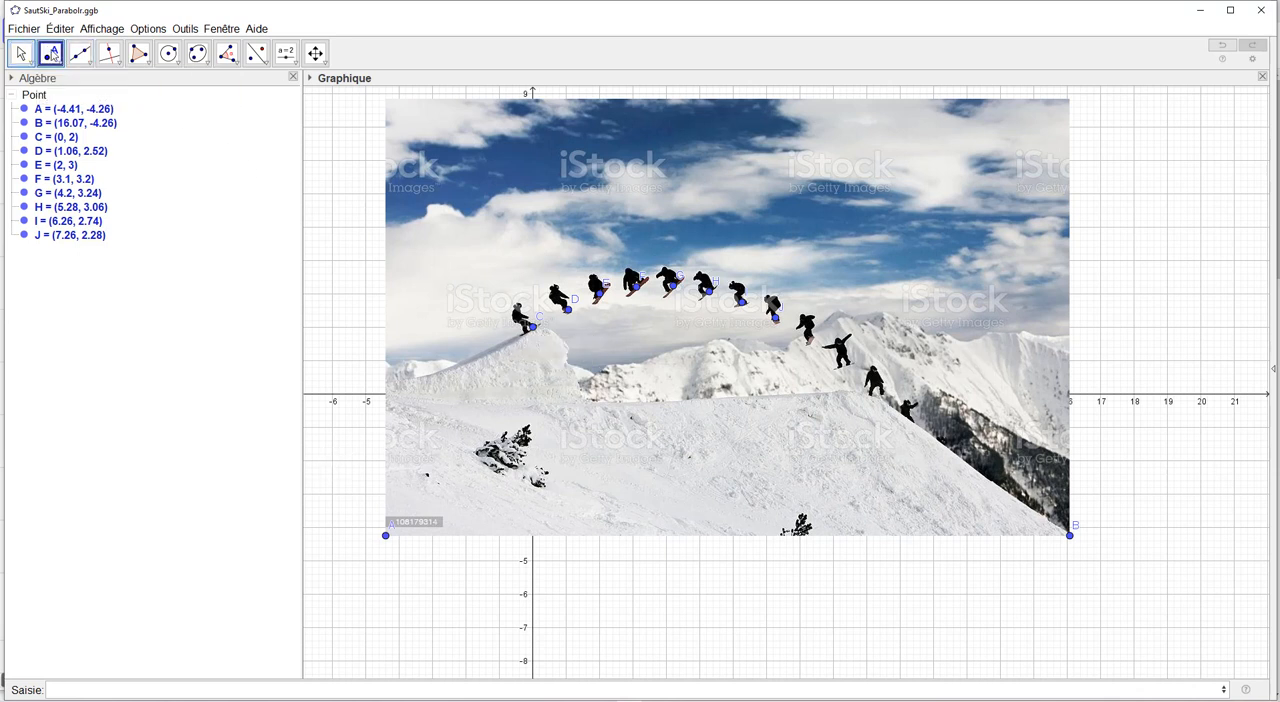
click(810, 341)
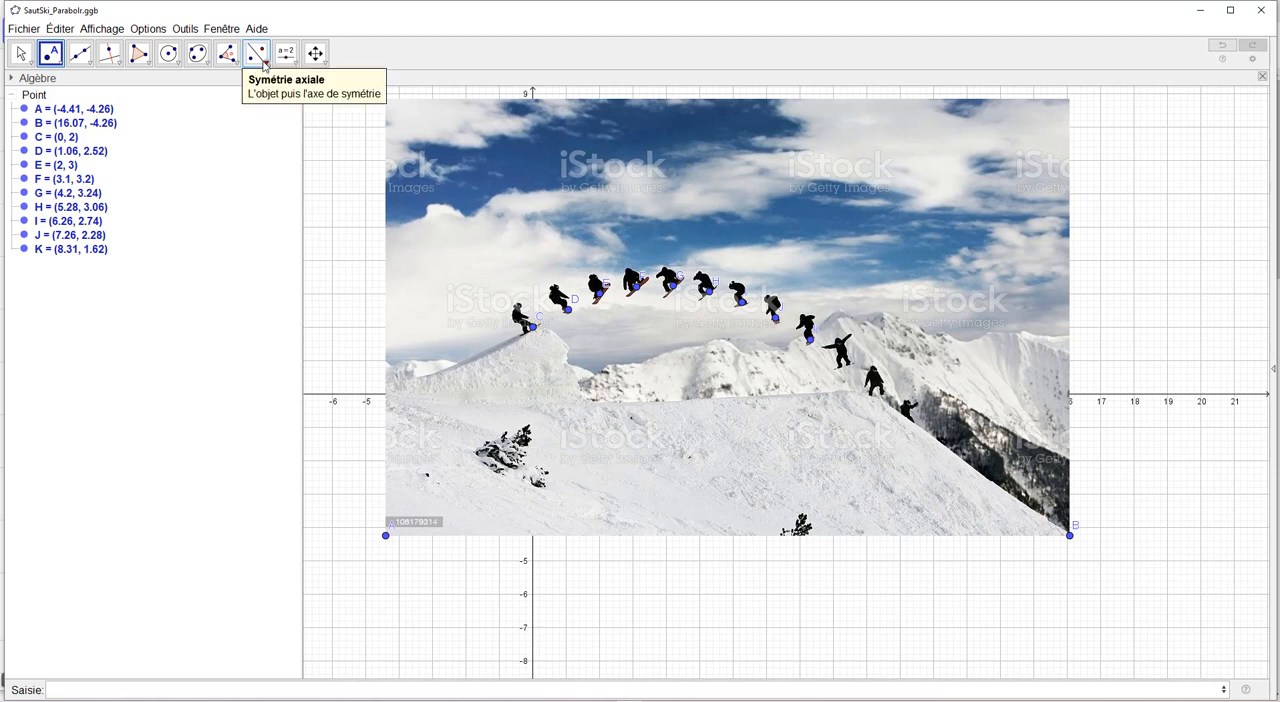
Create a list from the nine points C to K placed along the snowboarder's trajectory
click(226, 54)
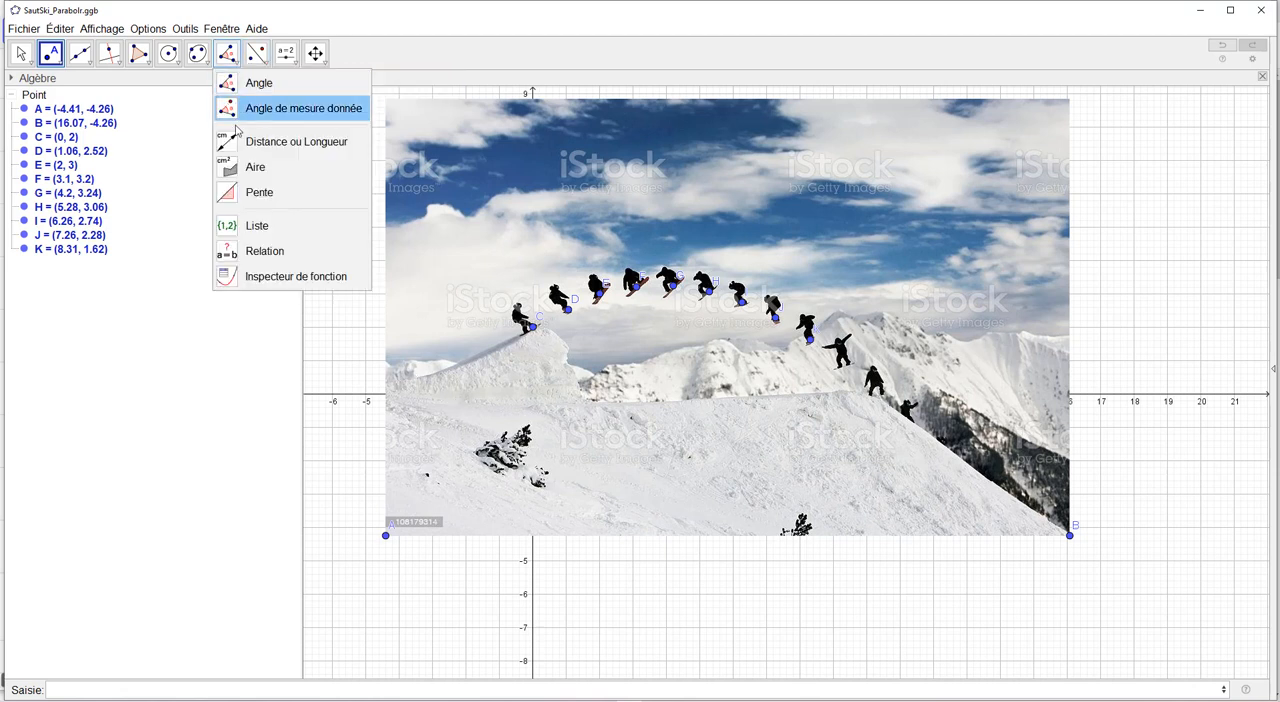
click(257, 226)
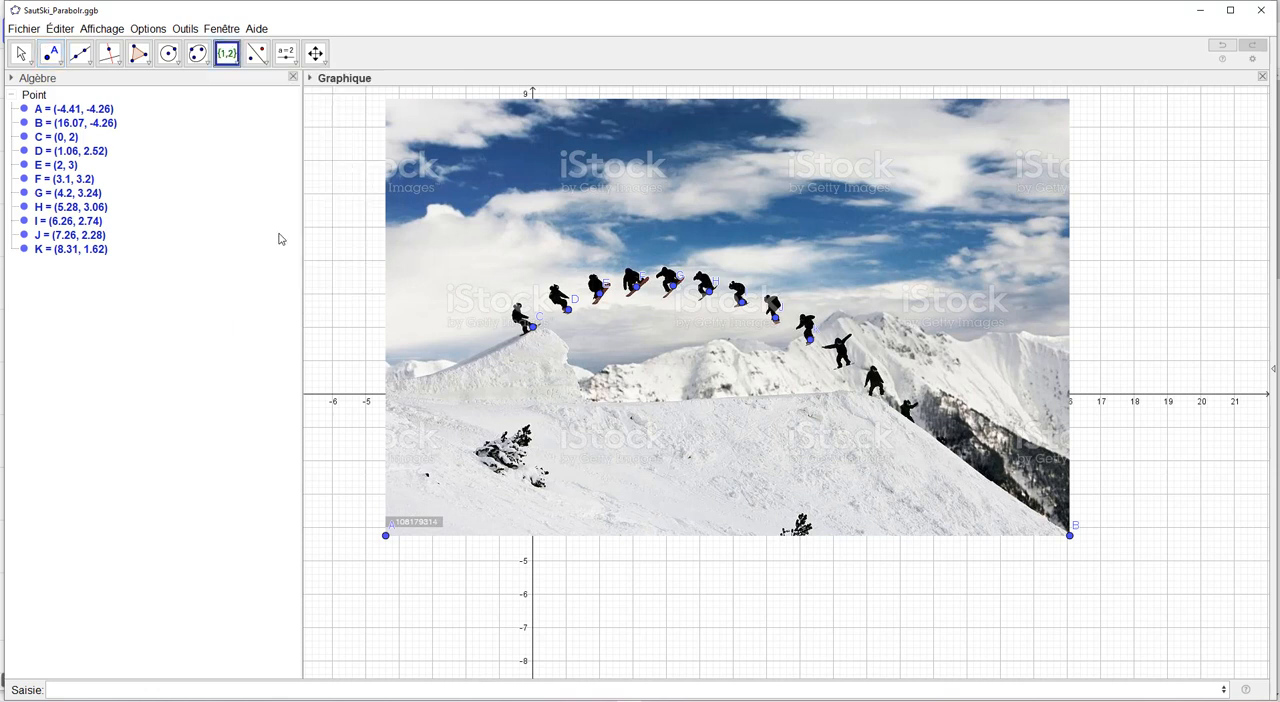
drag(370, 180, 958, 391)
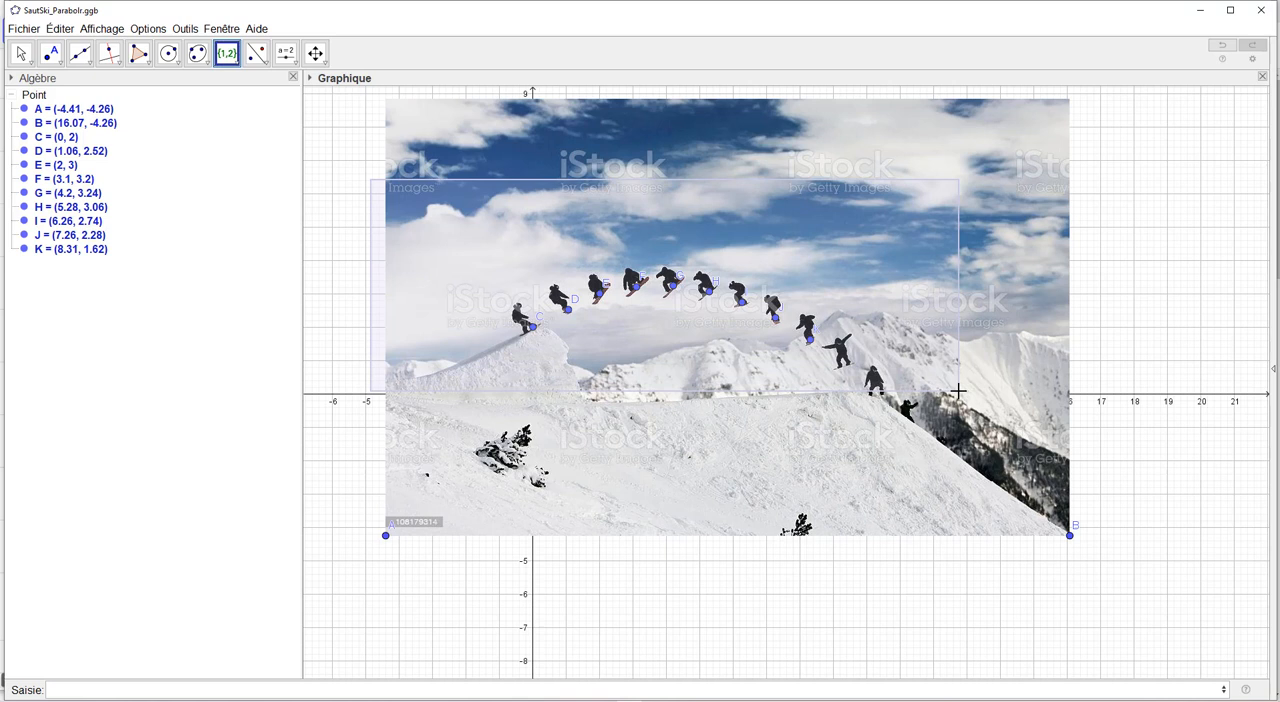
drag(958, 391, 958, 391)
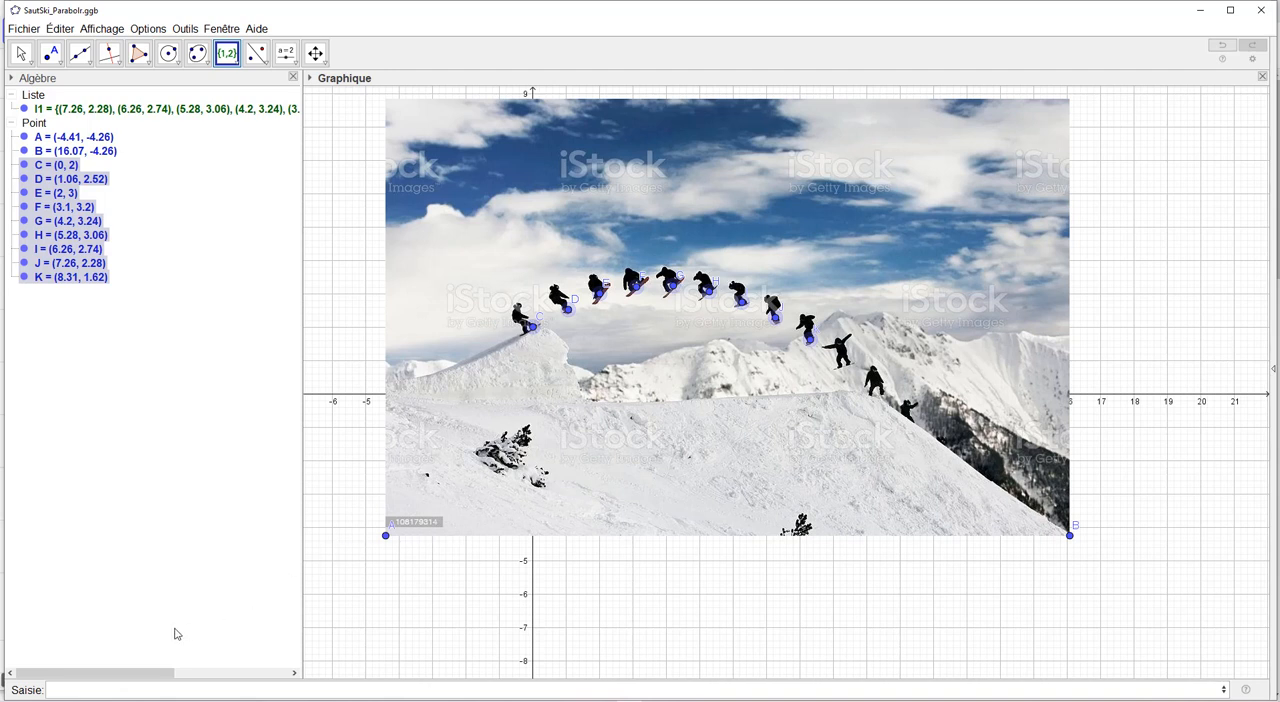
Try an exponential fit of the trajectory point list, AjustExp(l1)
click(120, 689)
text(ajus)
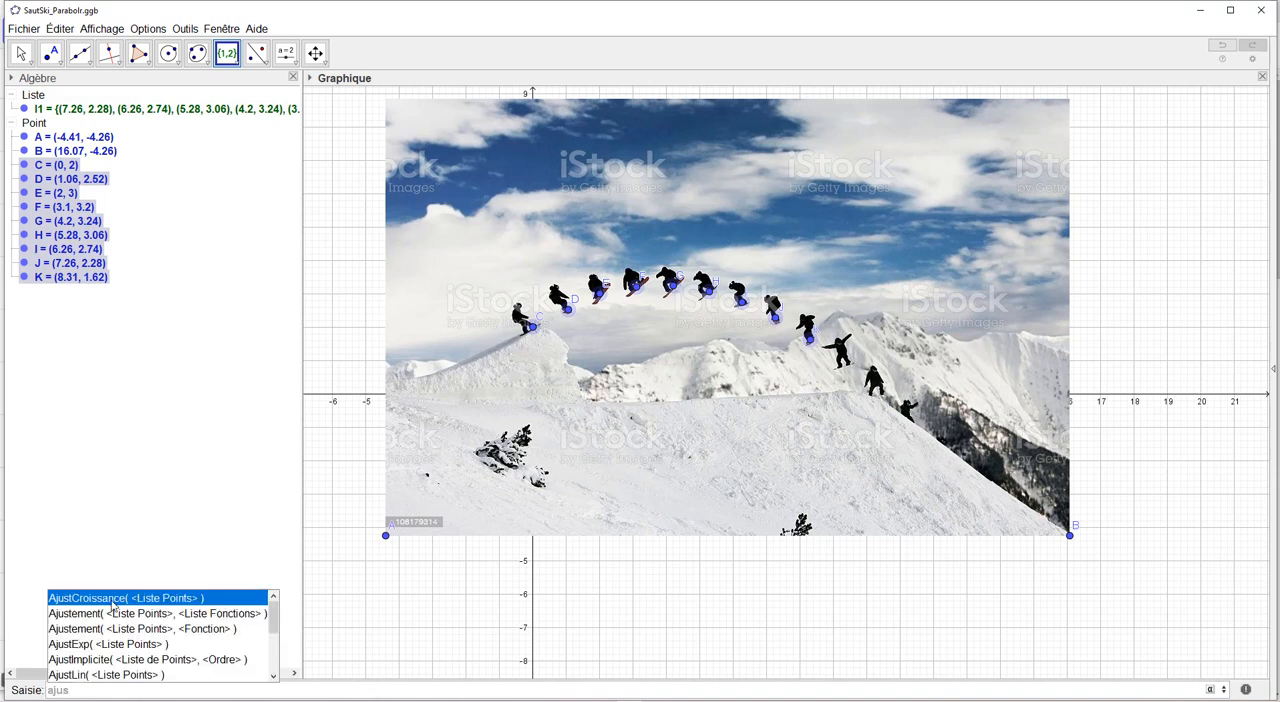
click(88, 645)
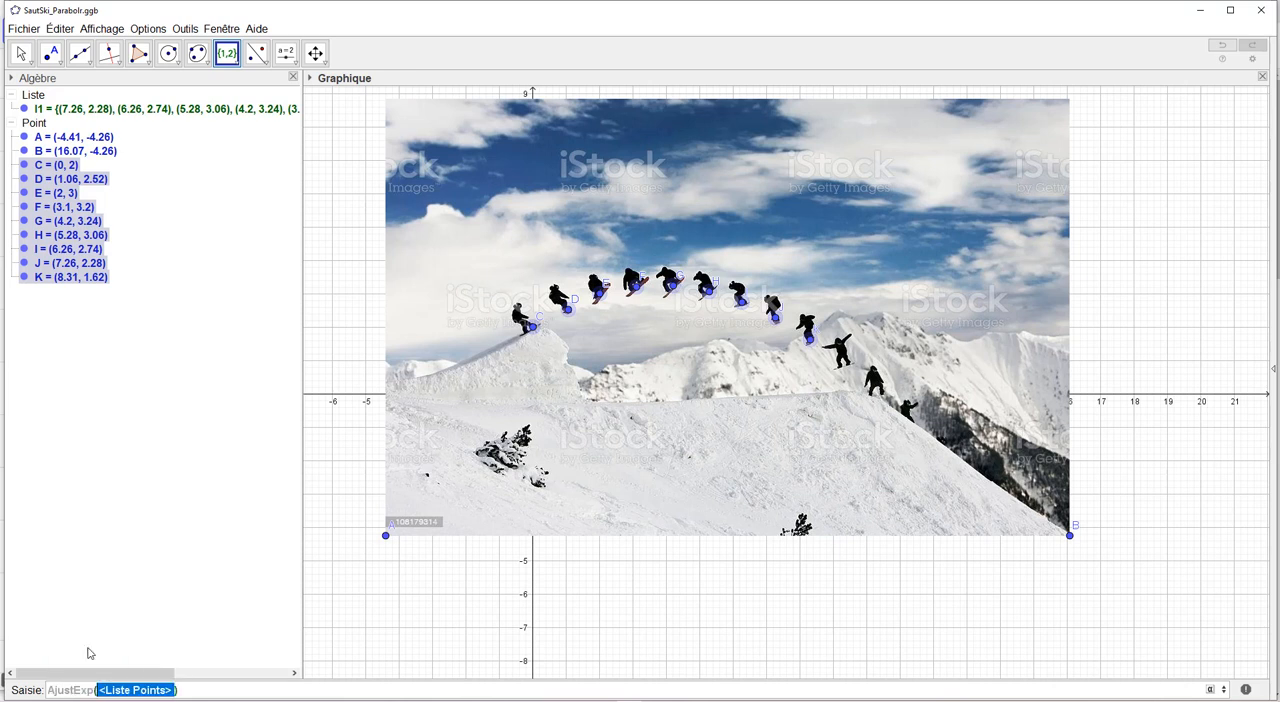
text(l1)
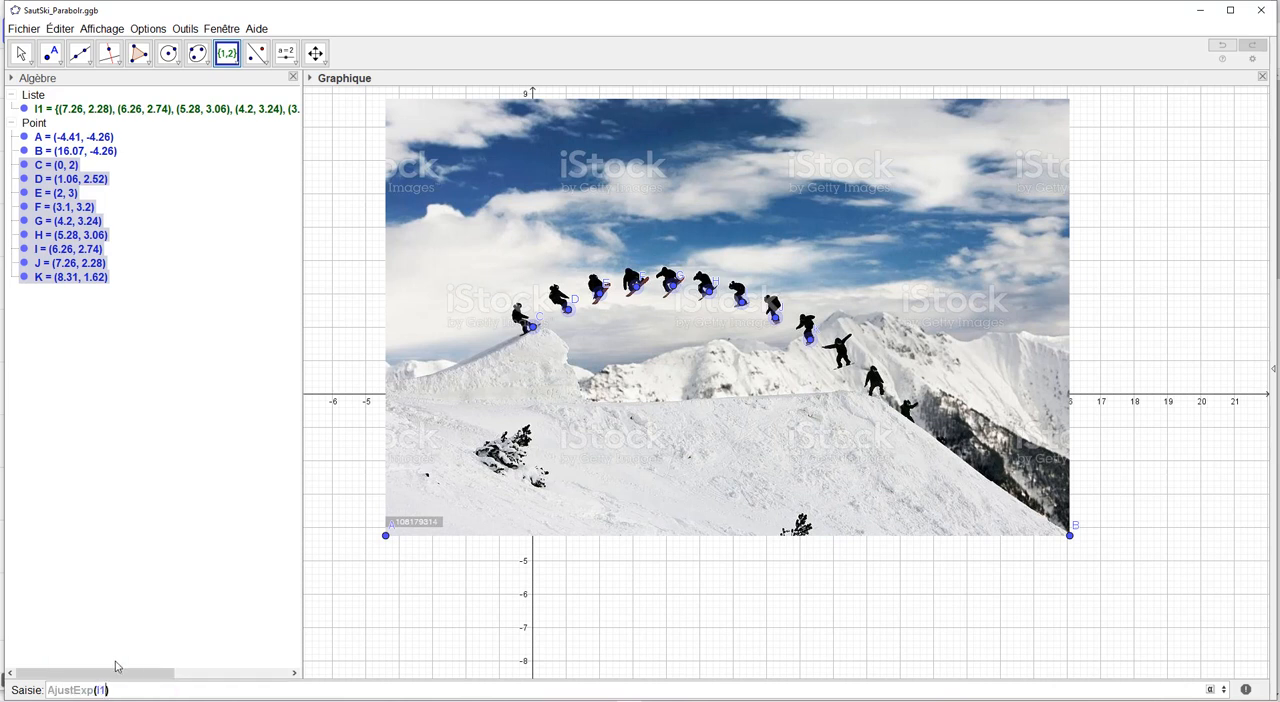
key(Return)
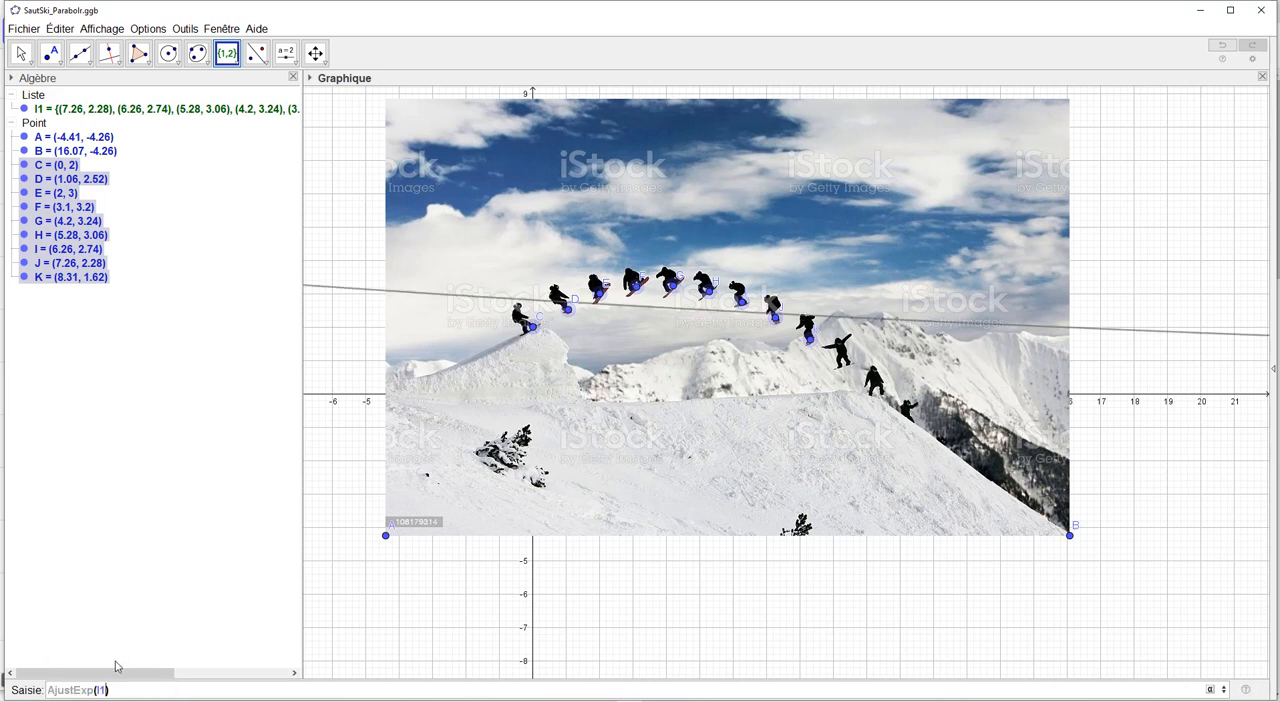
Replace the exponential fit with a sinusoidal fit of the point list, Ajustsin(l1)
key(BackSpace)
key(BackSpace)
drag(107, 691, 75, 691)
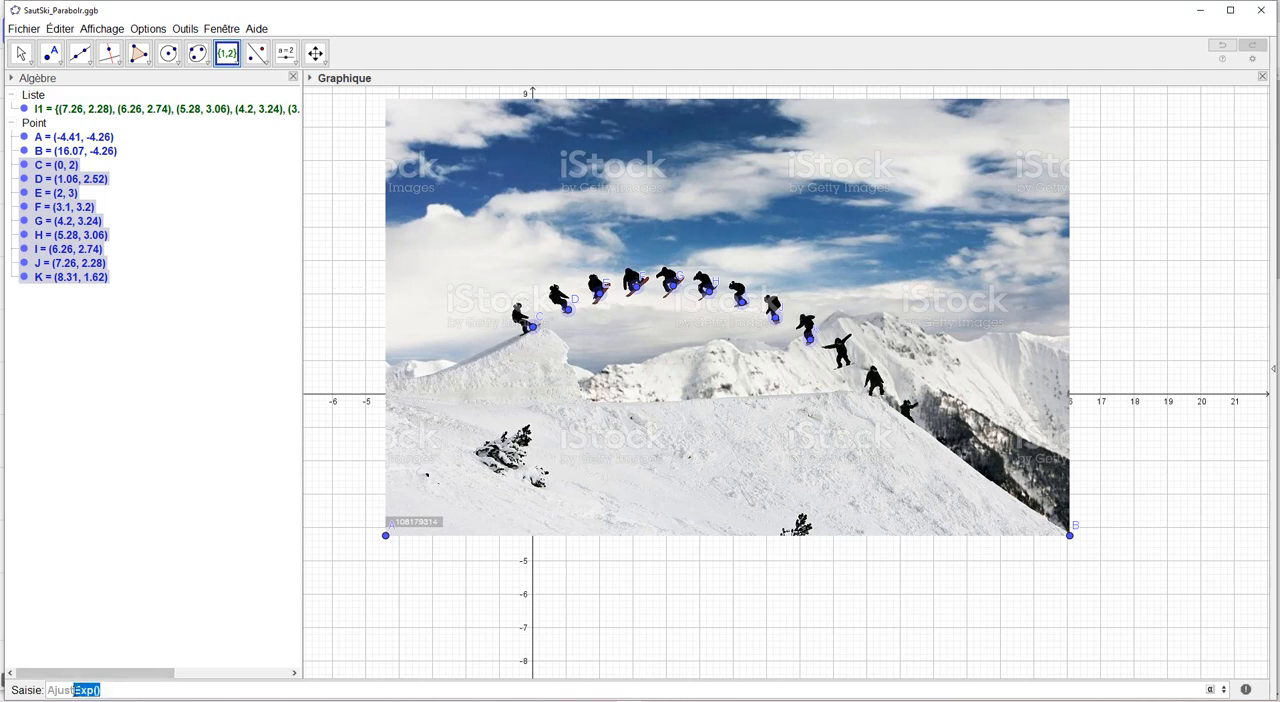
key(BackSpace)
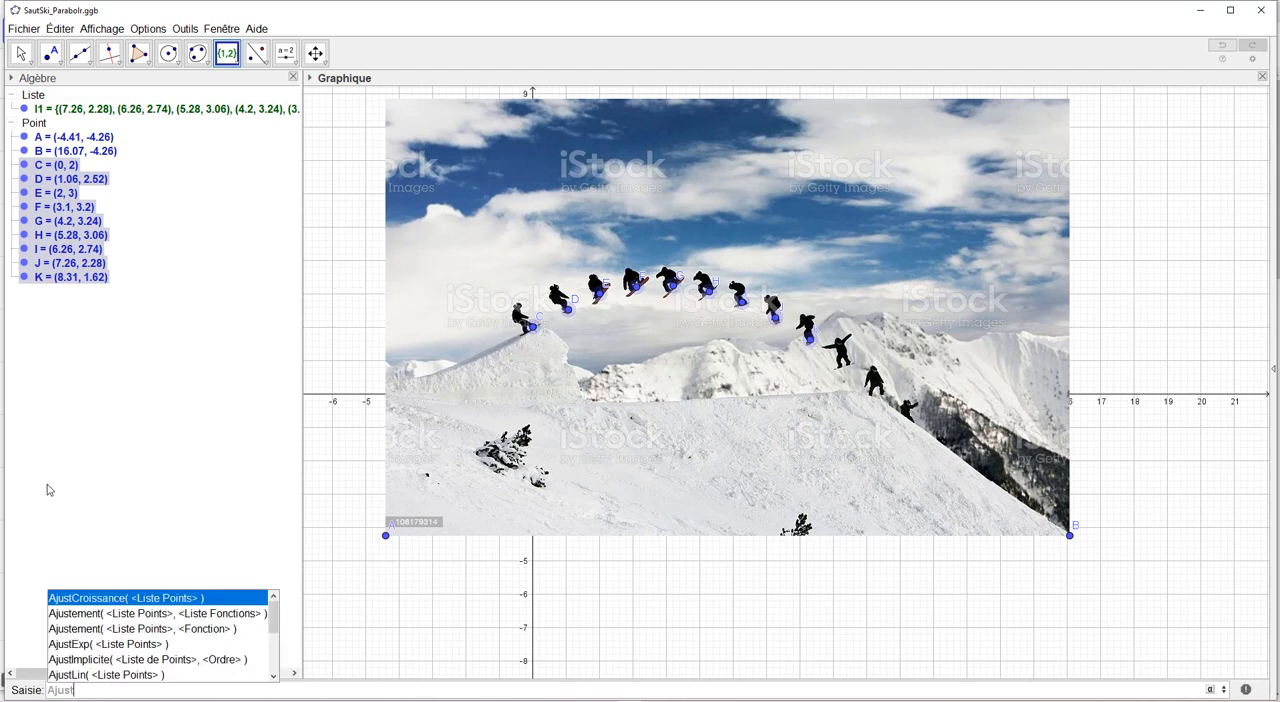
text(sin)
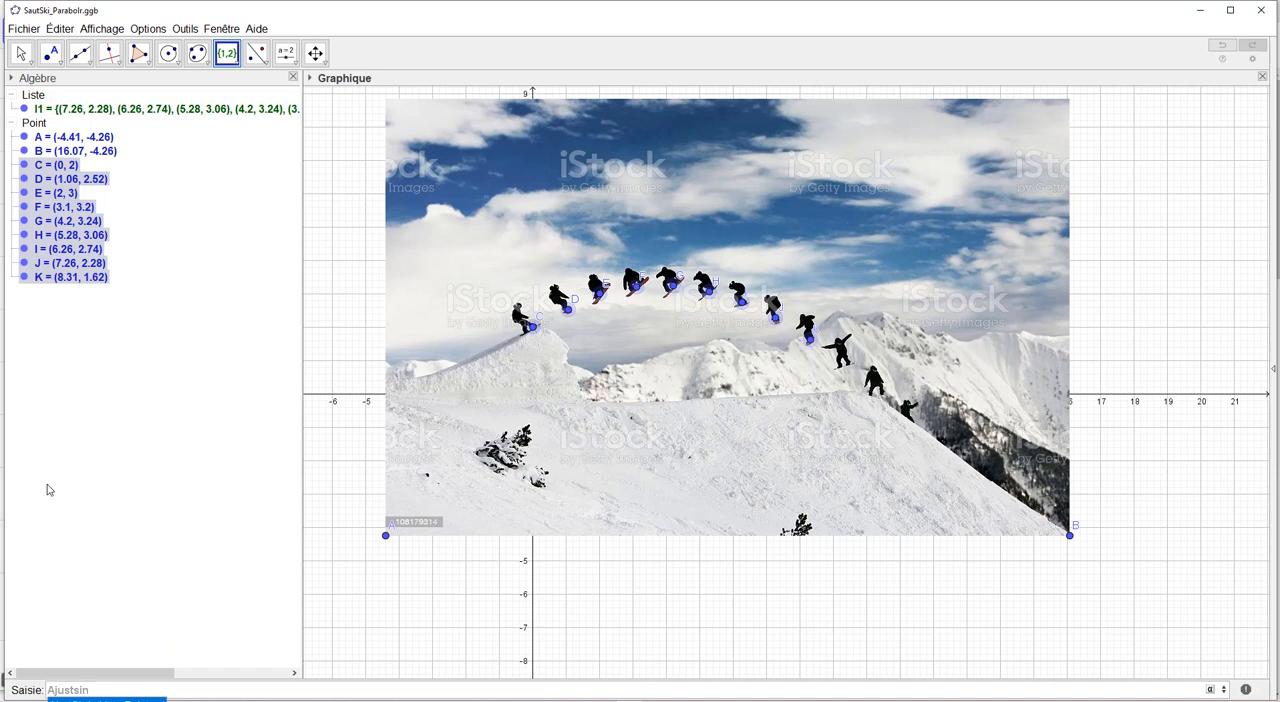
text((l1)
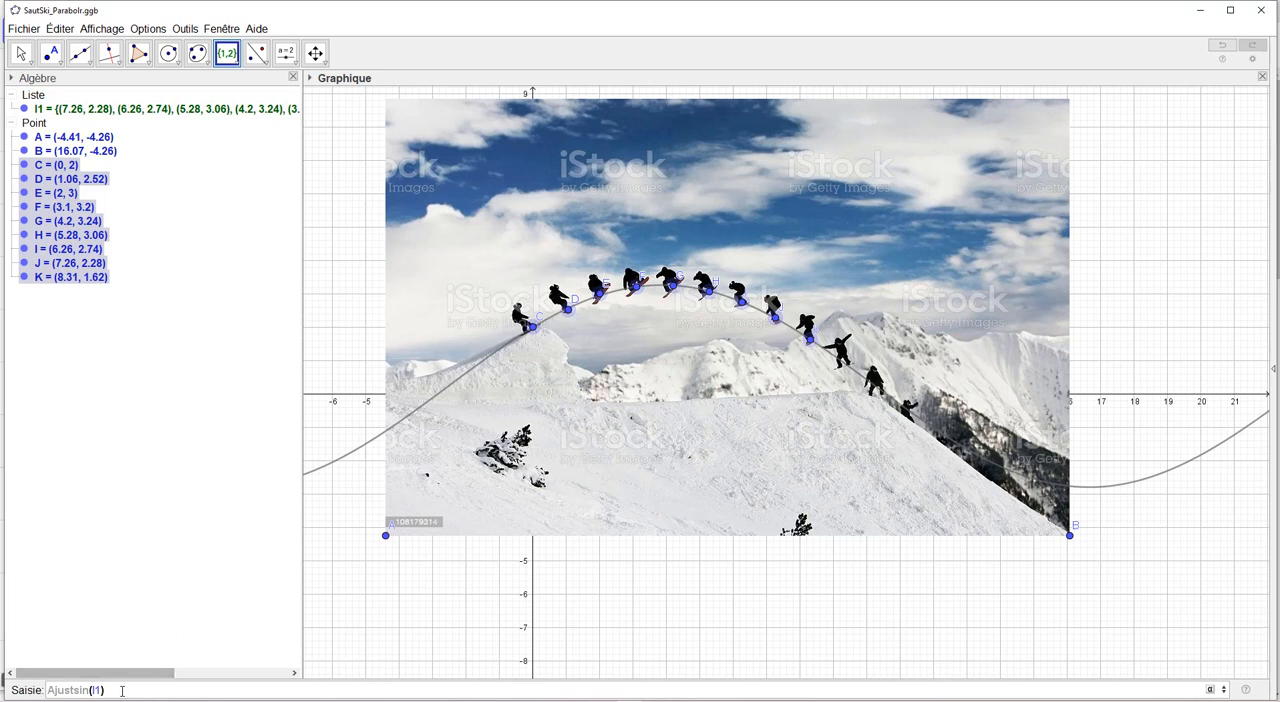
Replace the sinusoidal fit with a polynomial fit of the point list without a specified degree, AjustPoly(l1)
drag(104, 690, 73, 690)
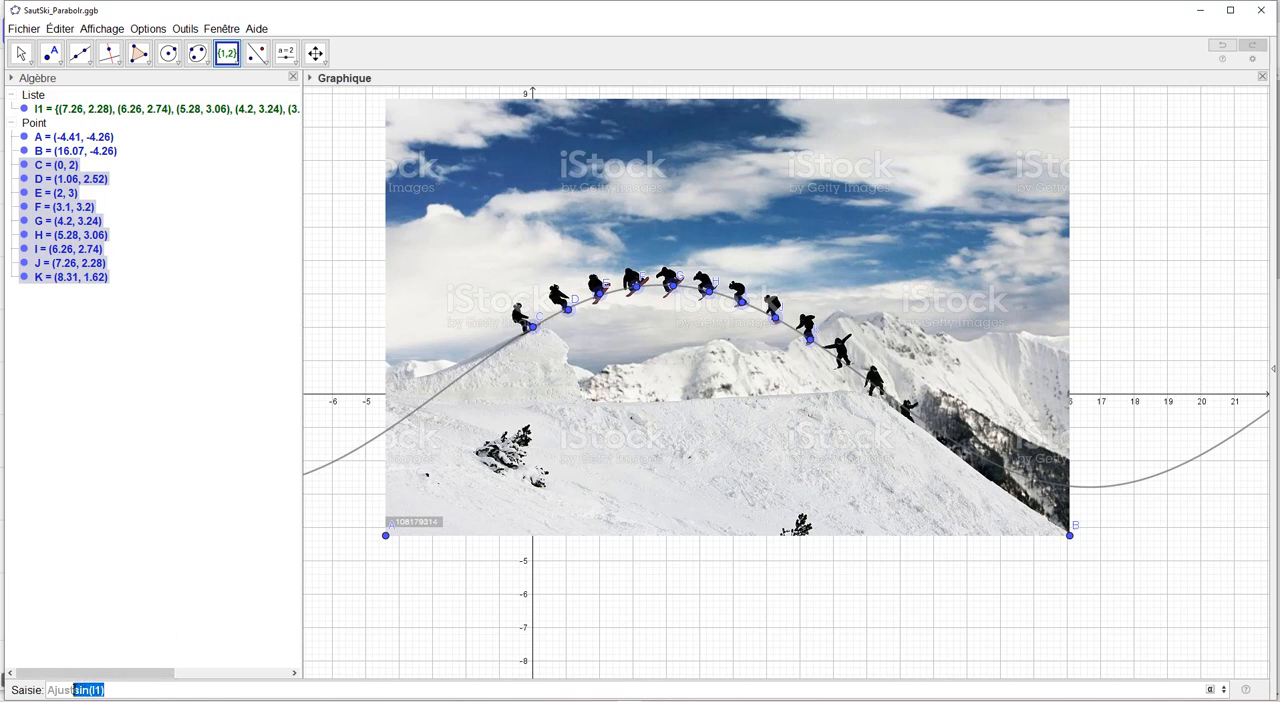
text(pol)
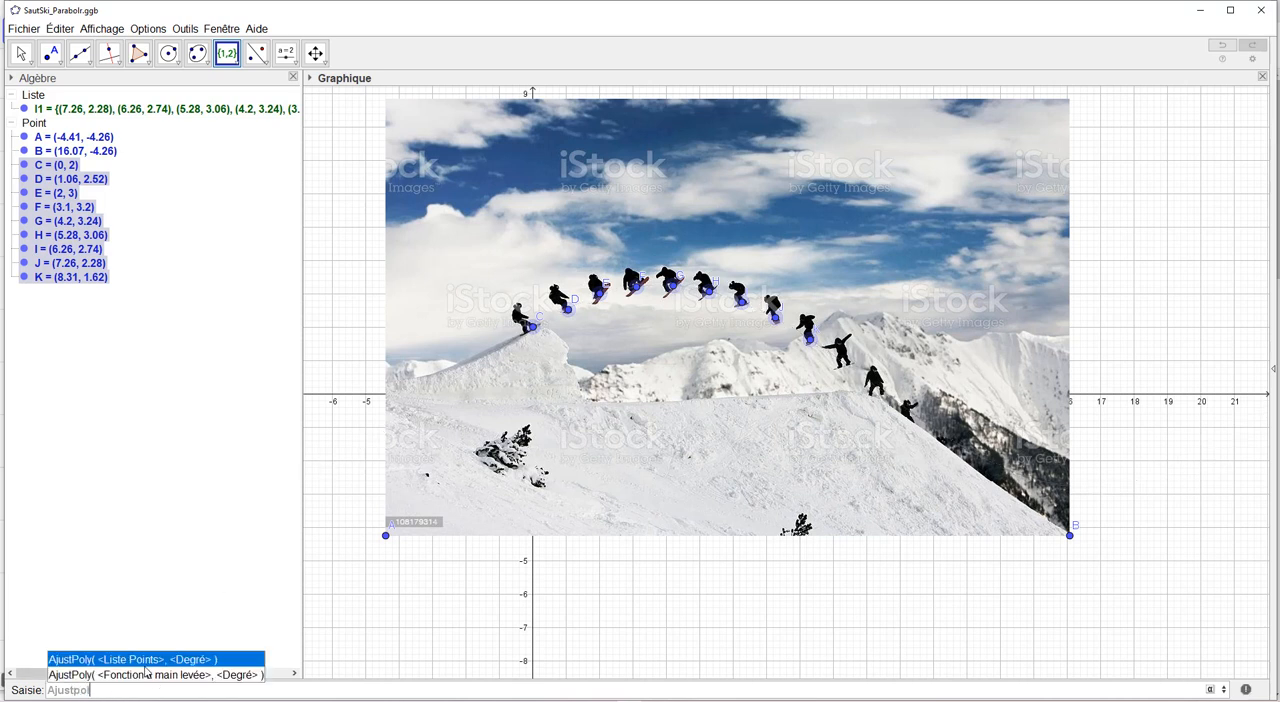
click(146, 664)
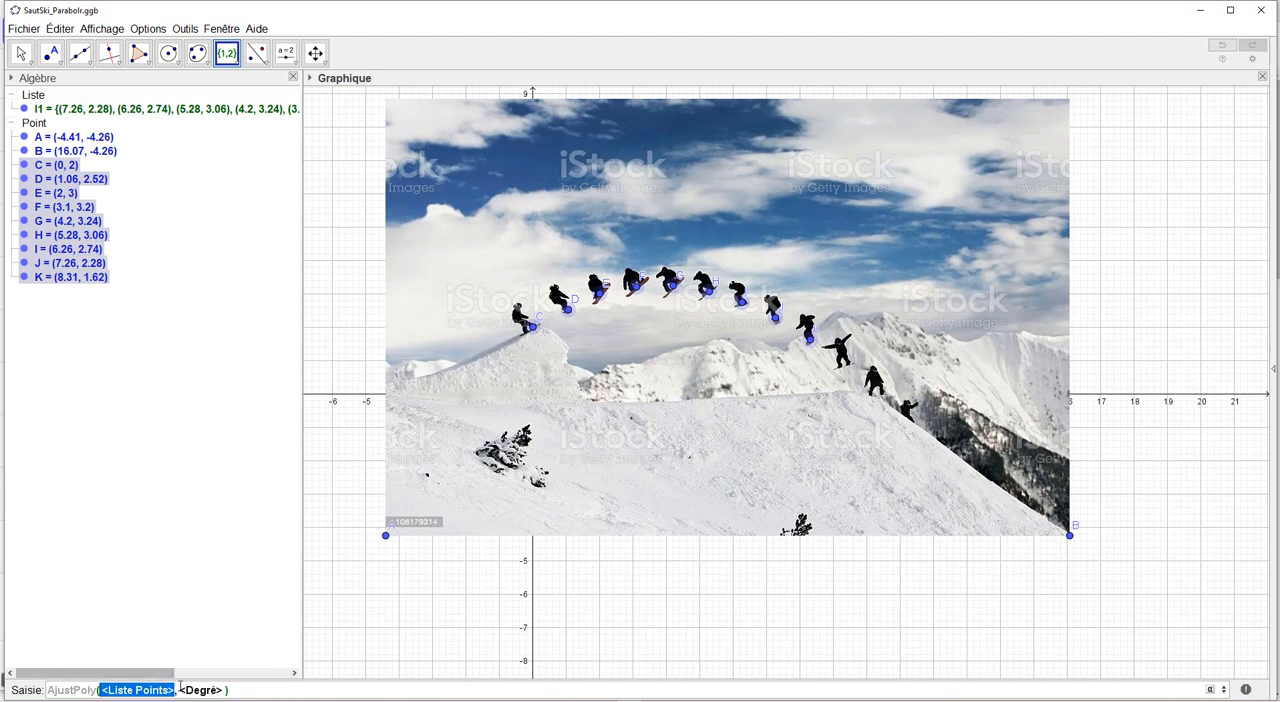
text(l1)
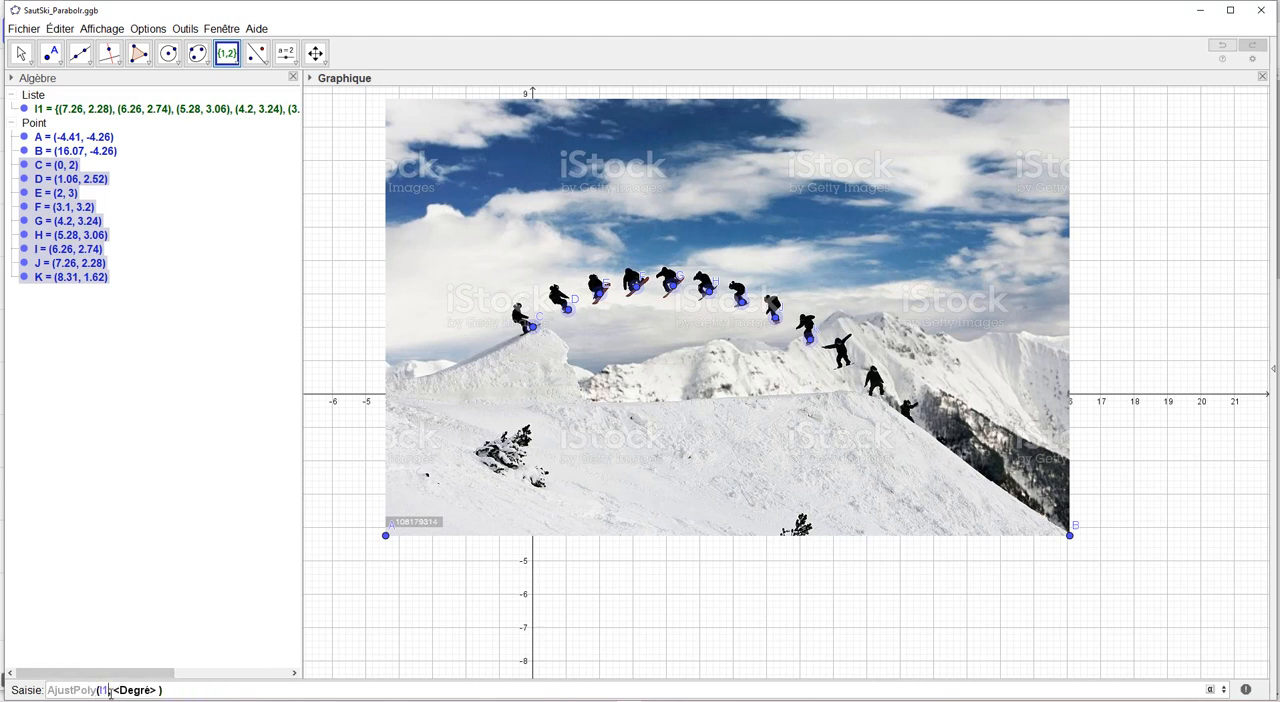
drag(108, 691, 158, 693)
key(BackSpace)
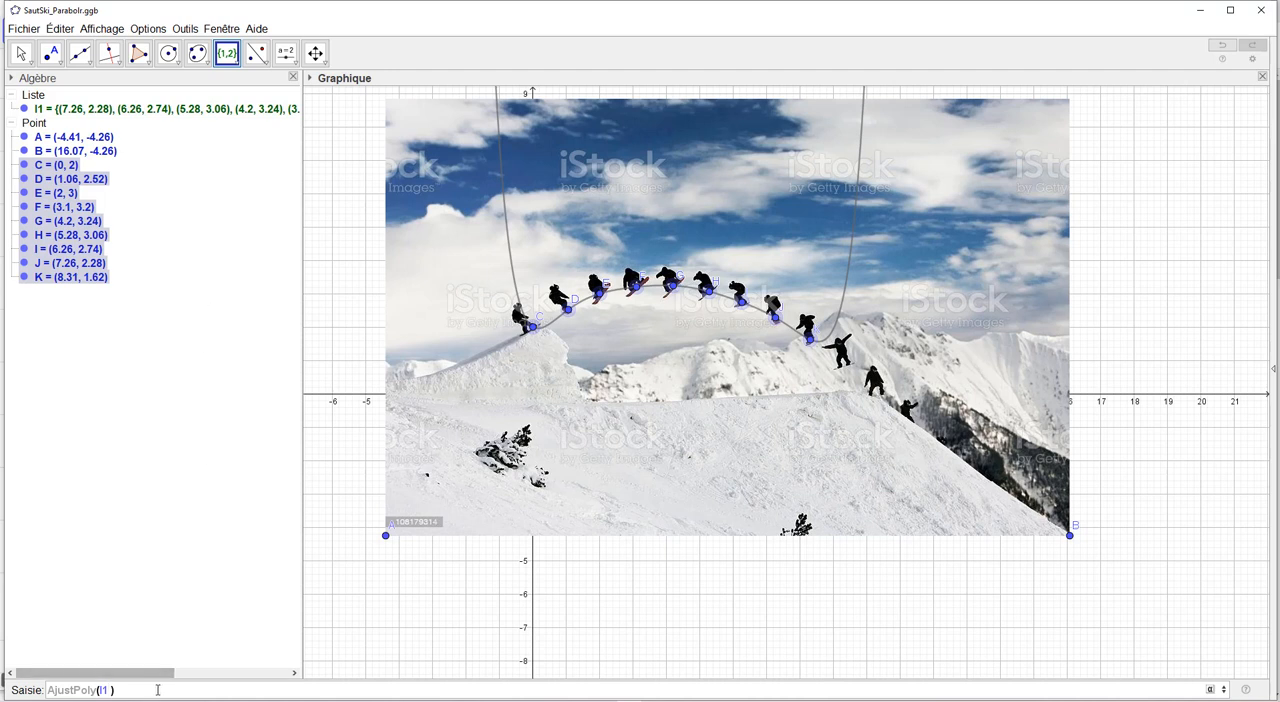
key(Return)
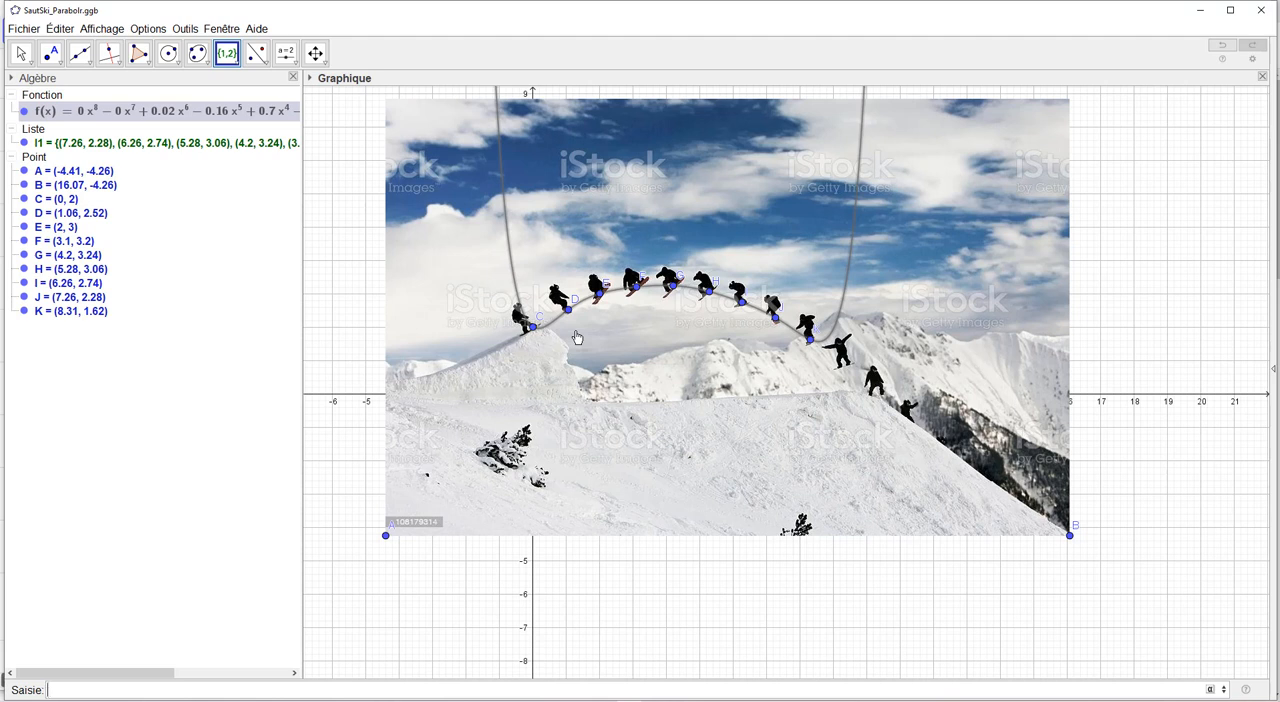
Add a degree 2 polynomial fit of the point list, AjustPoly(l1,2), and hide the curve of f(x)
key(Up)
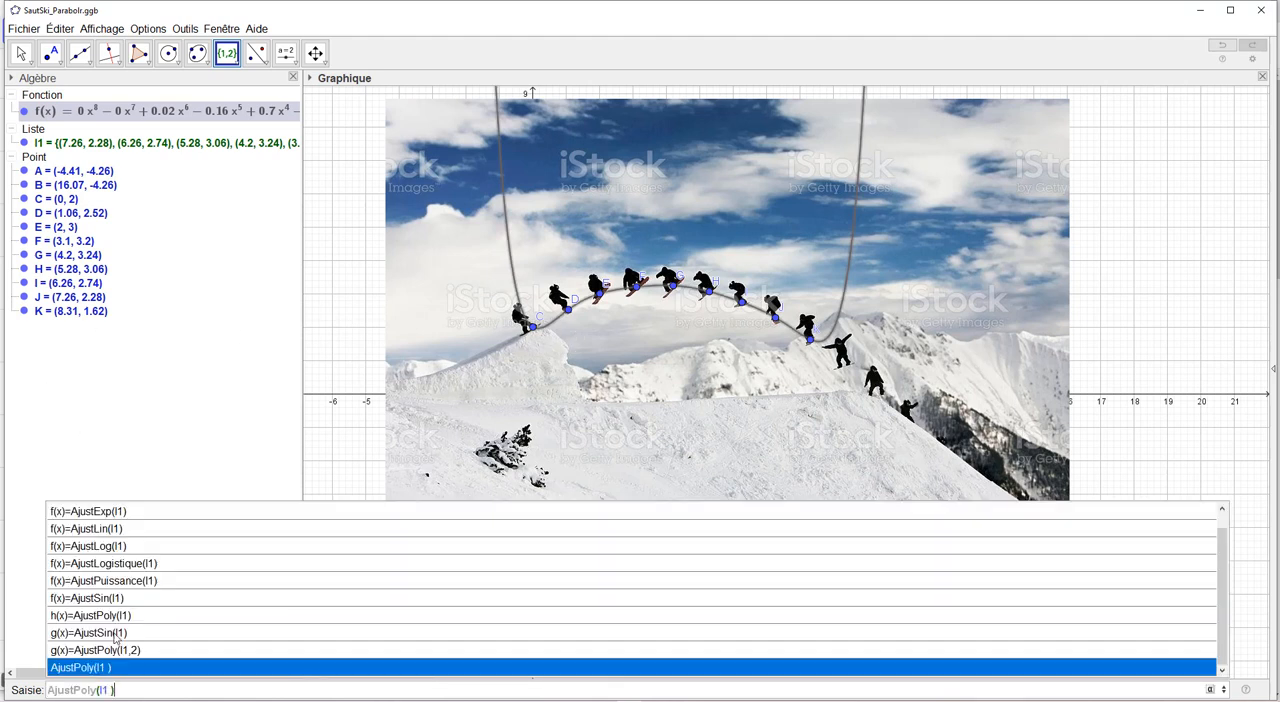
key(Left)
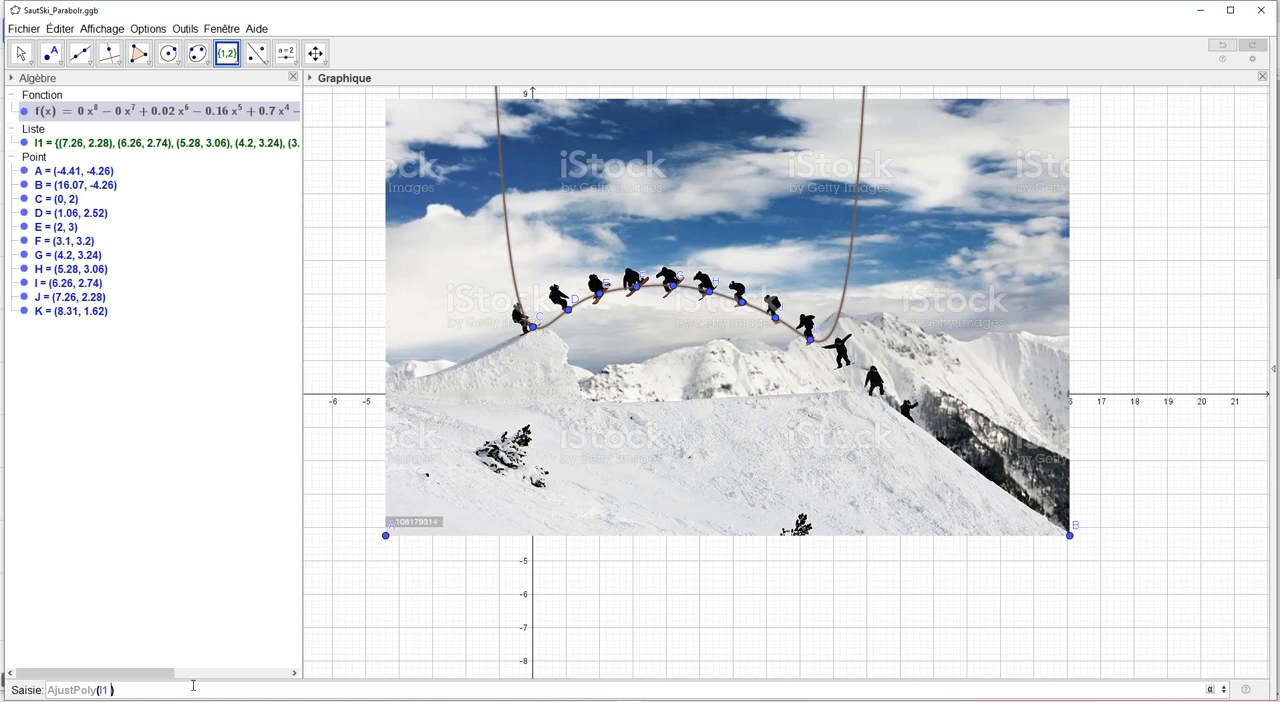
text(,2)
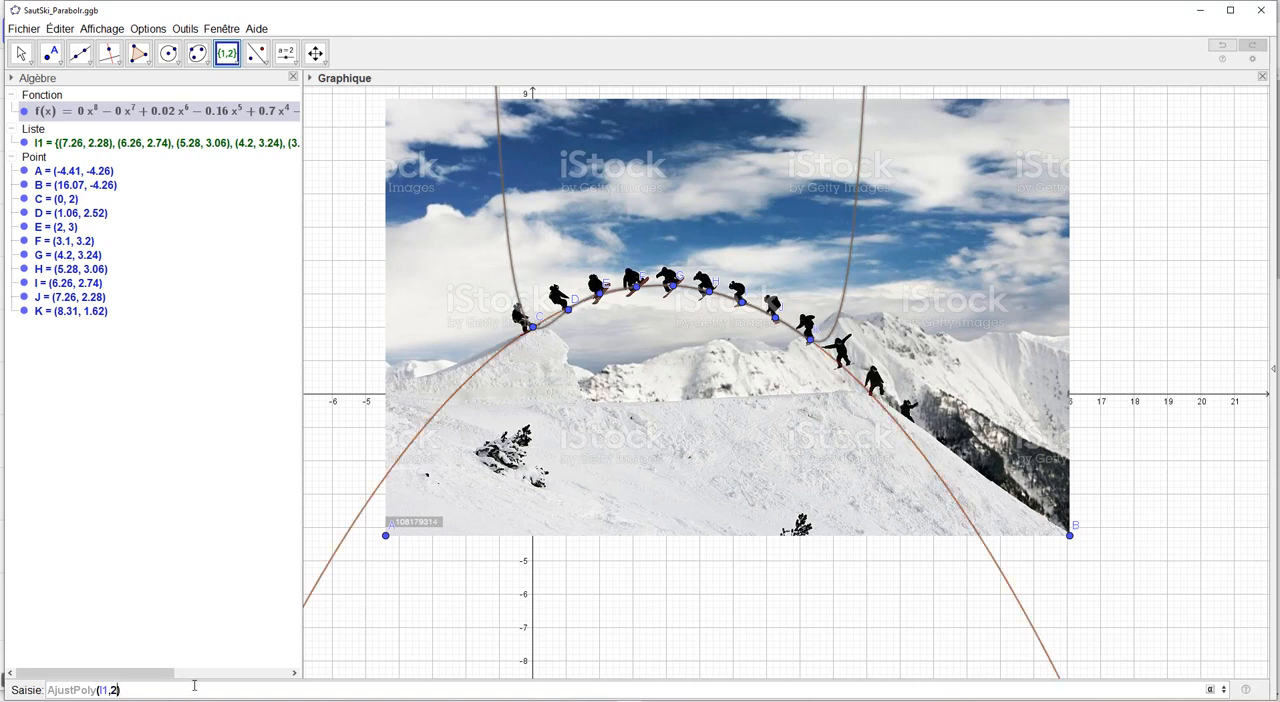
key(Return)
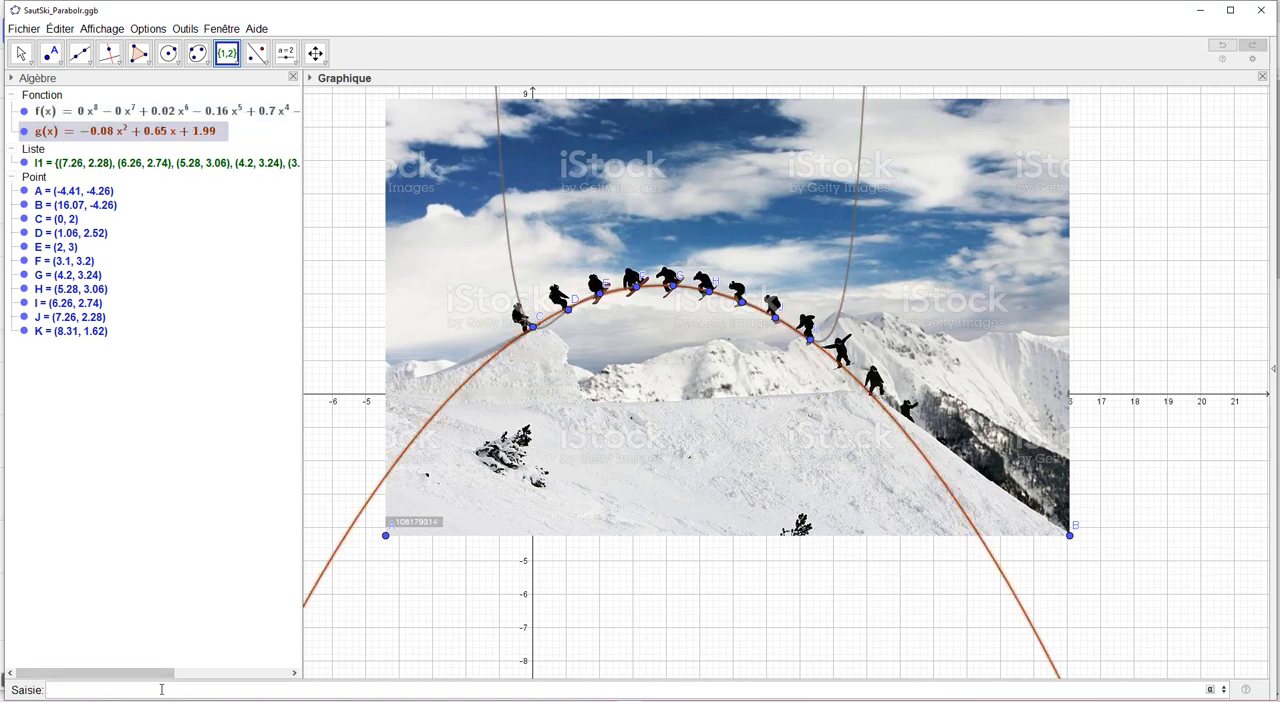
click(24, 111)
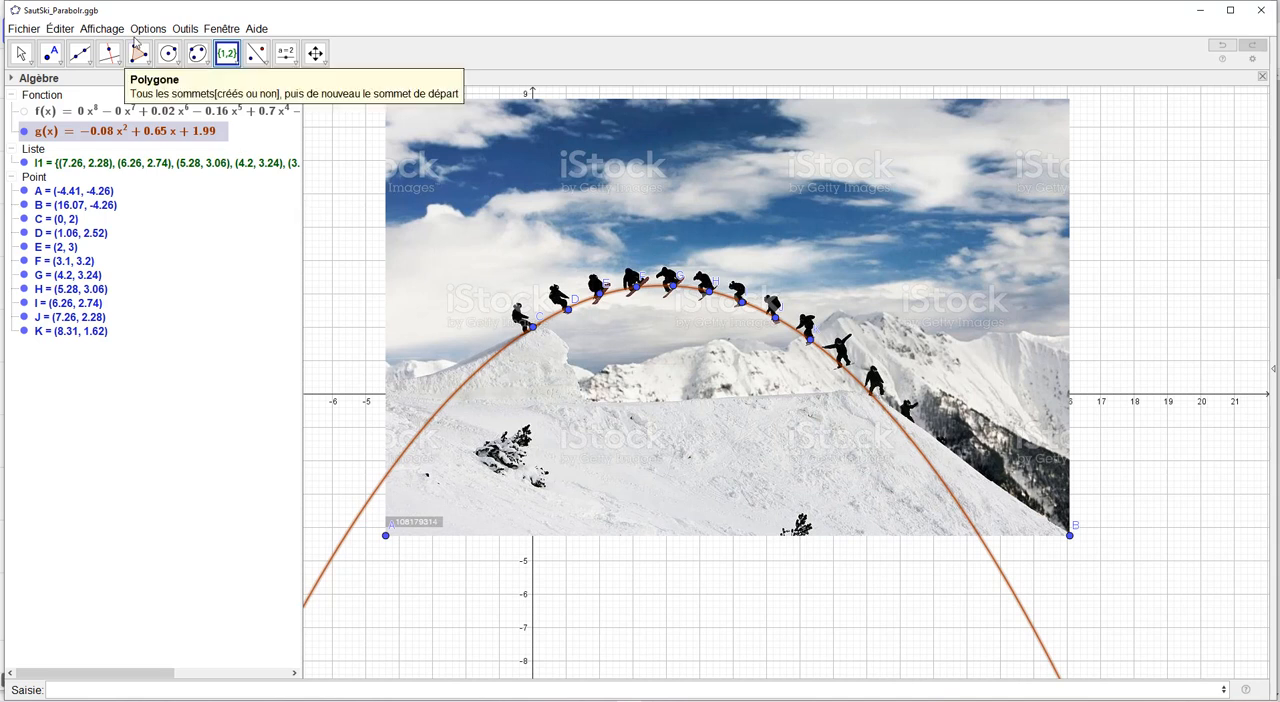
click(232, 61)
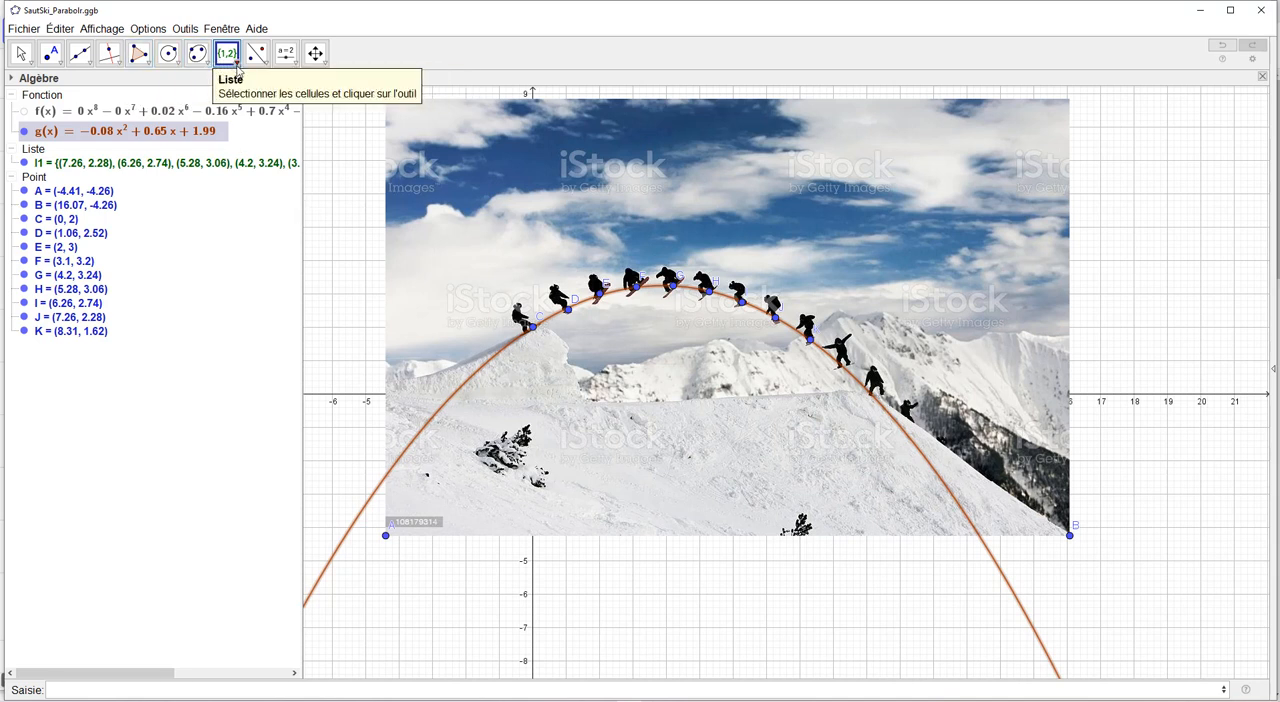